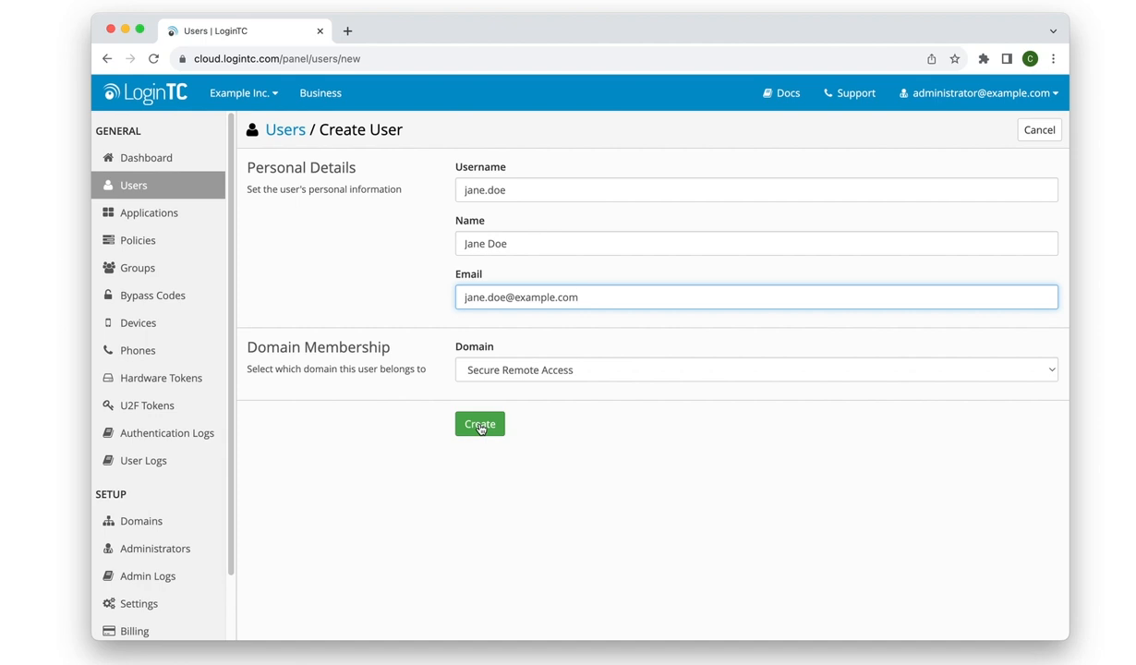
Create the new user with the entered personal details in the Secure Remote Access domain, and return to the dashboard
click(480, 424)
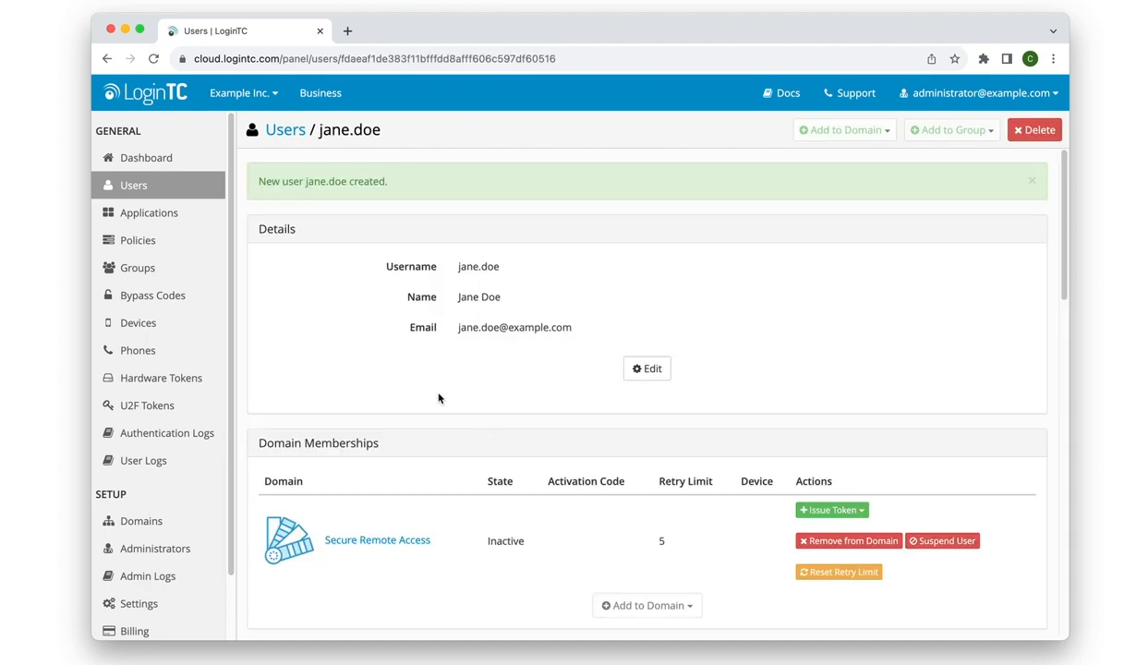
click(155, 161)
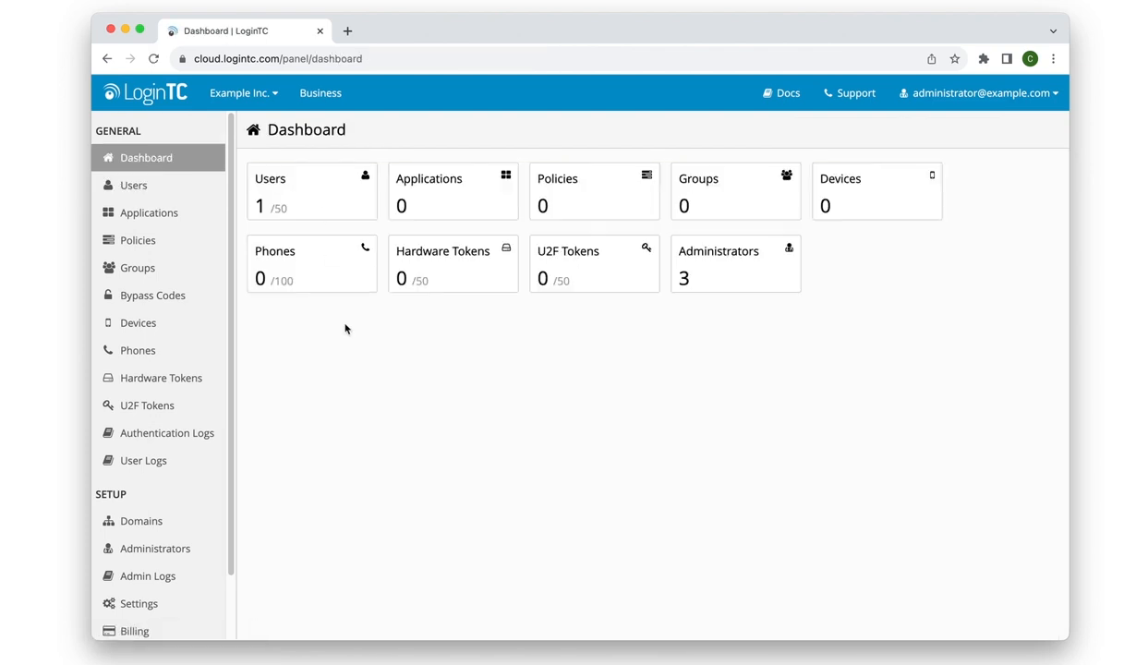
Bulk import users by uploading the CSV file Bulk Import Users.csv from the Downloads folder
click(159, 185)
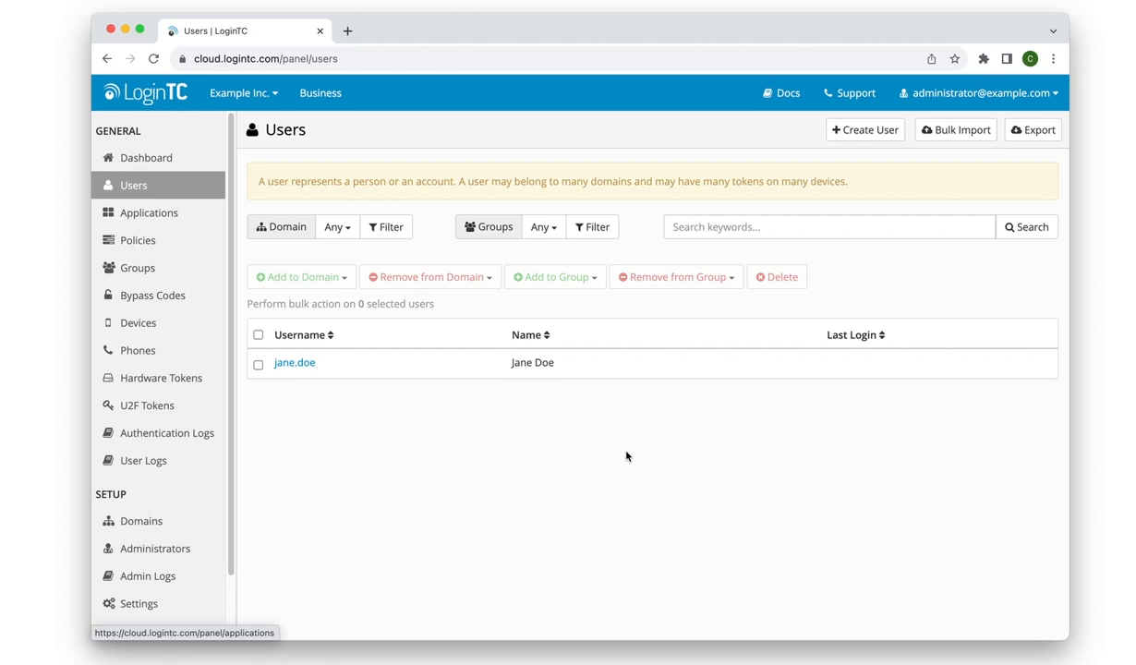
click(957, 134)
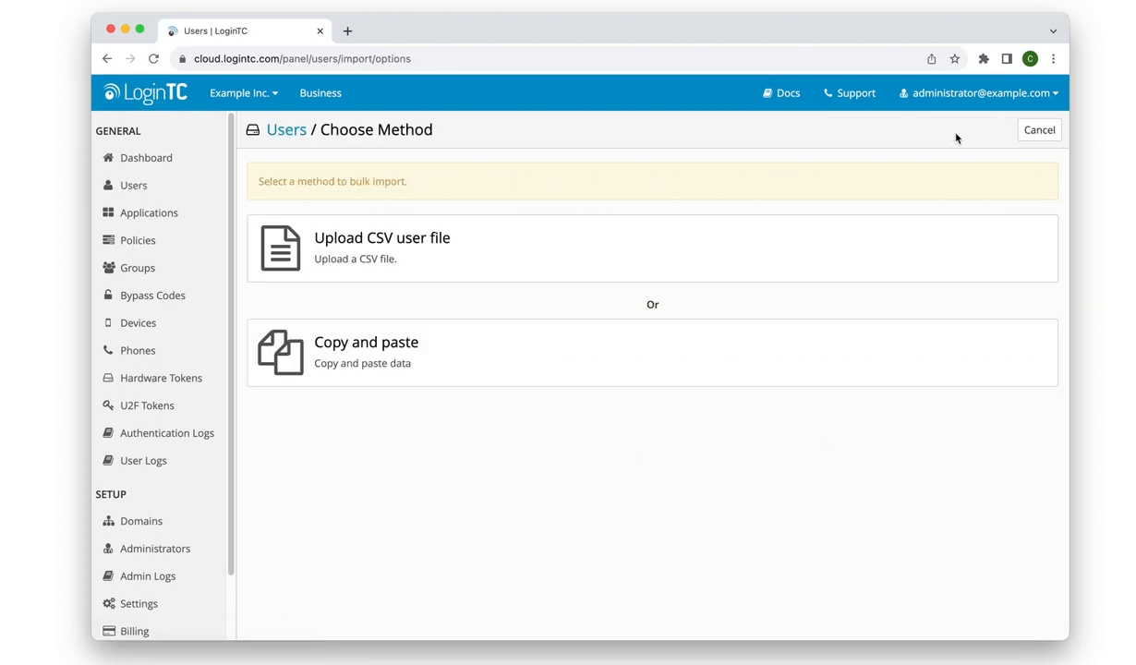
click(538, 256)
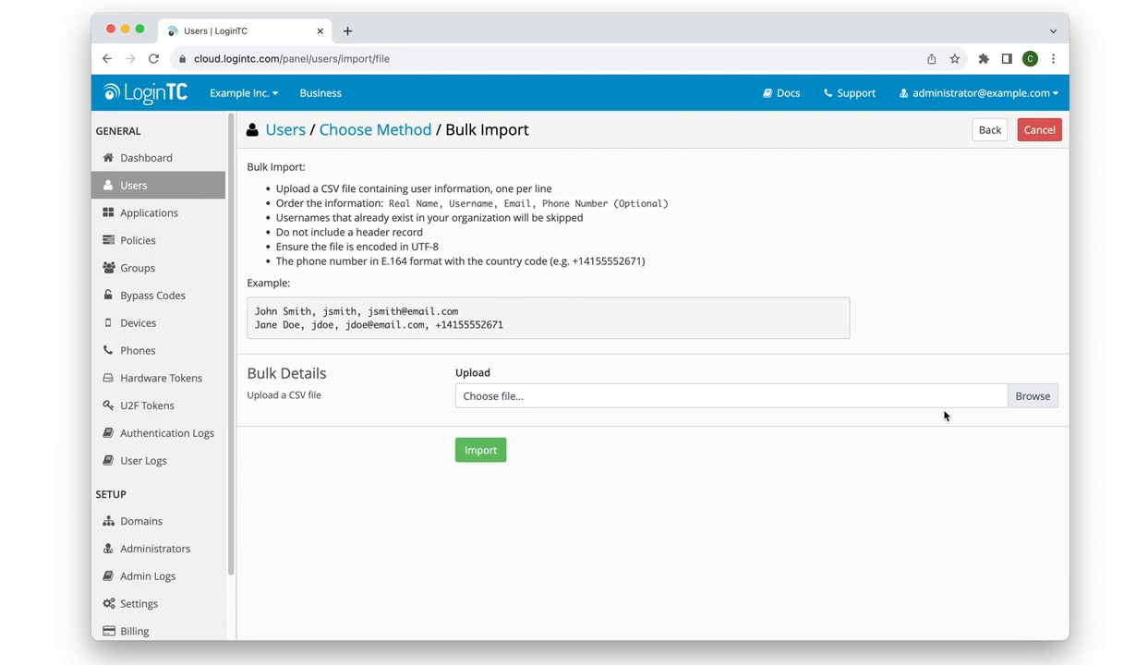
click(1030, 397)
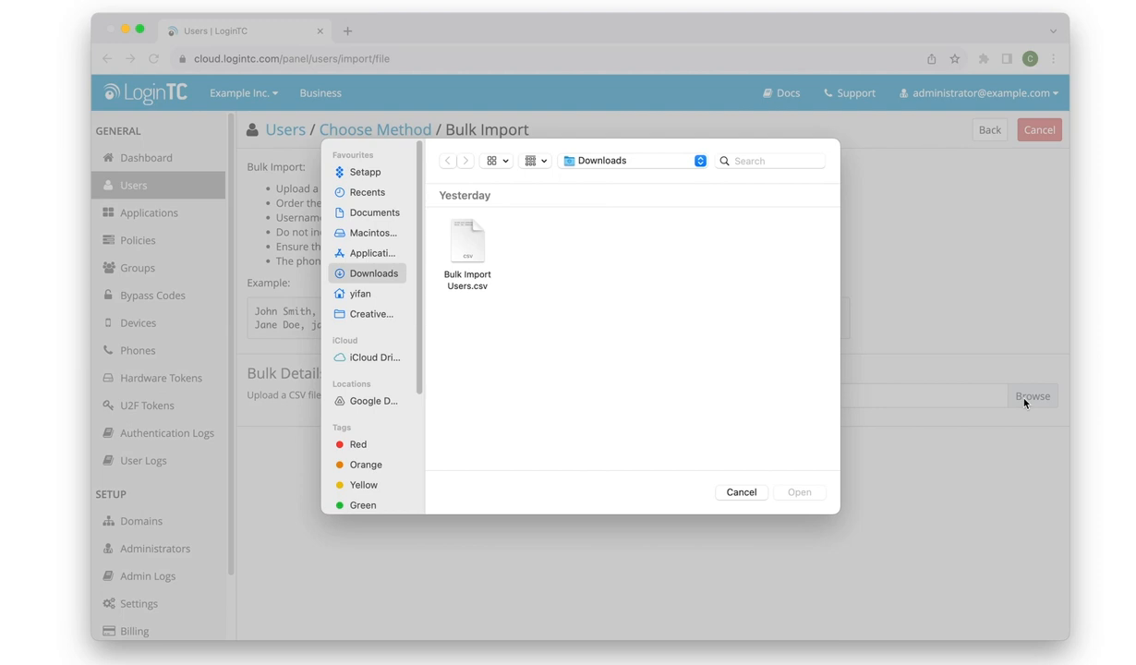
double_click(470, 245)
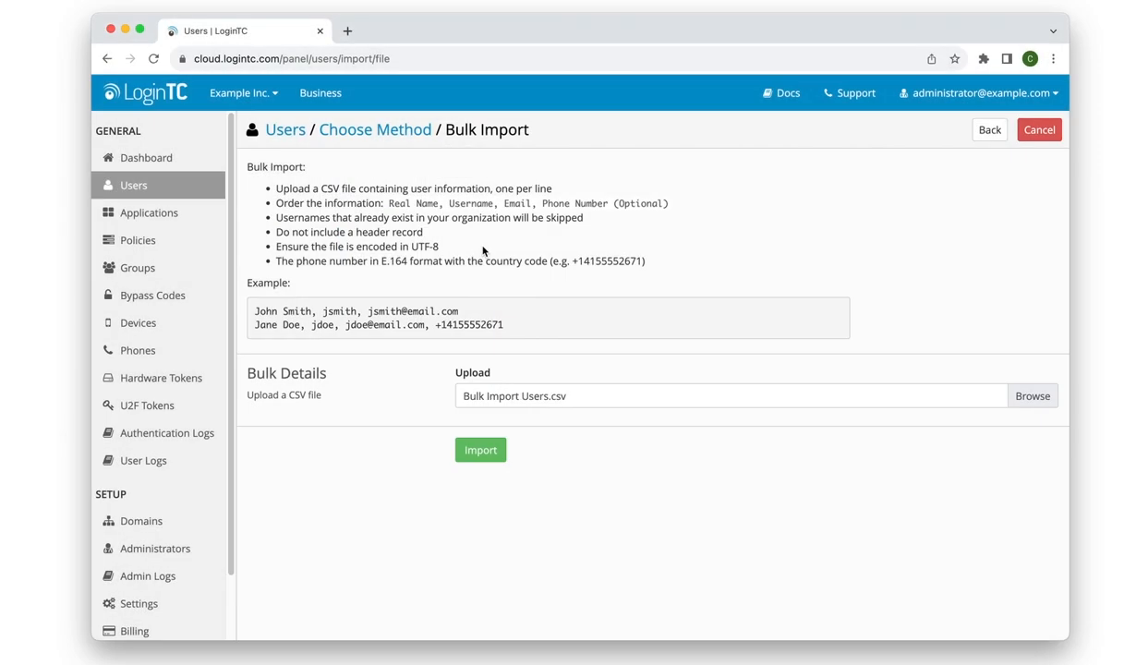
click(480, 453)
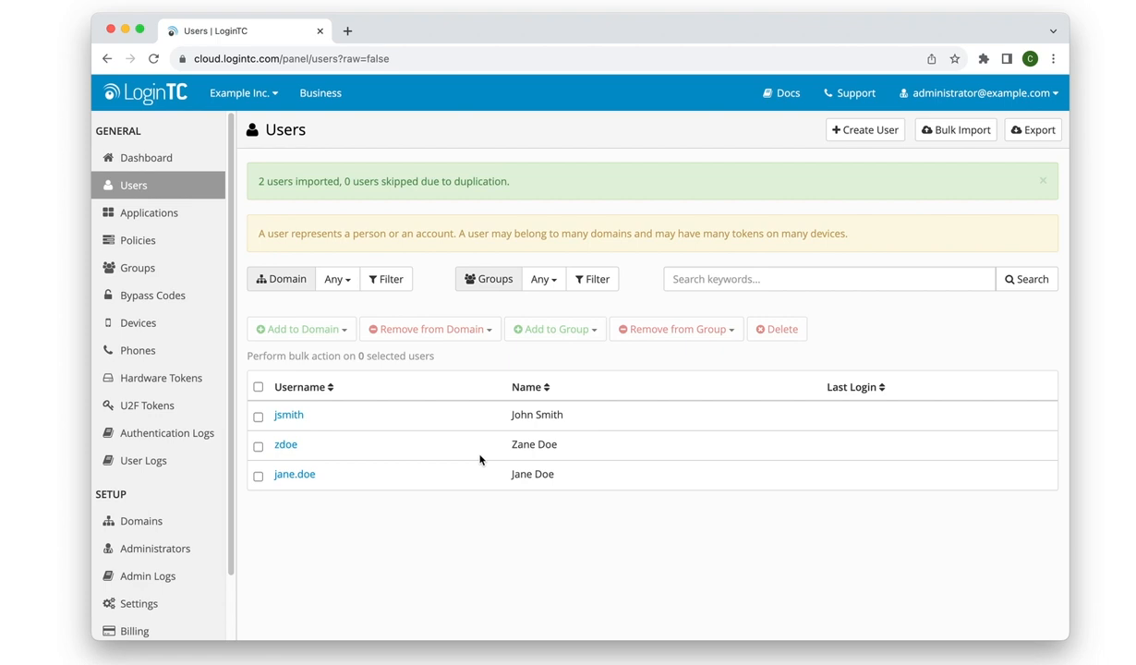
Bulk import two more users with the copy-and-paste method, pasting their names, usernames and e-mails as CSV user data
click(155, 159)
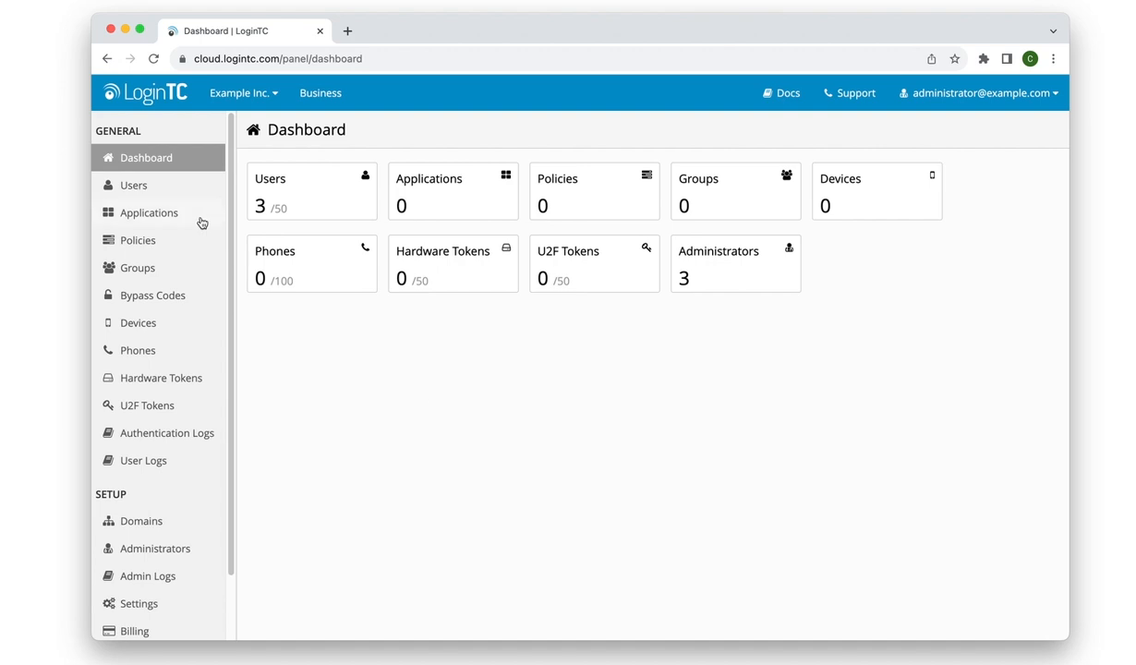
click(154, 185)
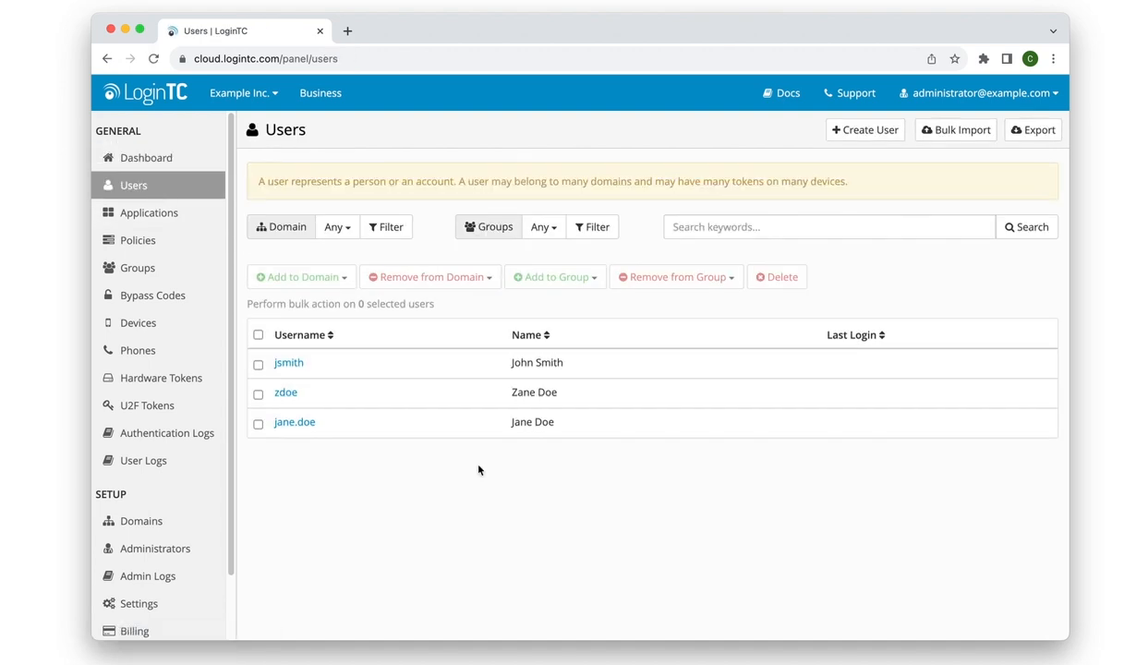
click(962, 131)
click(822, 351)
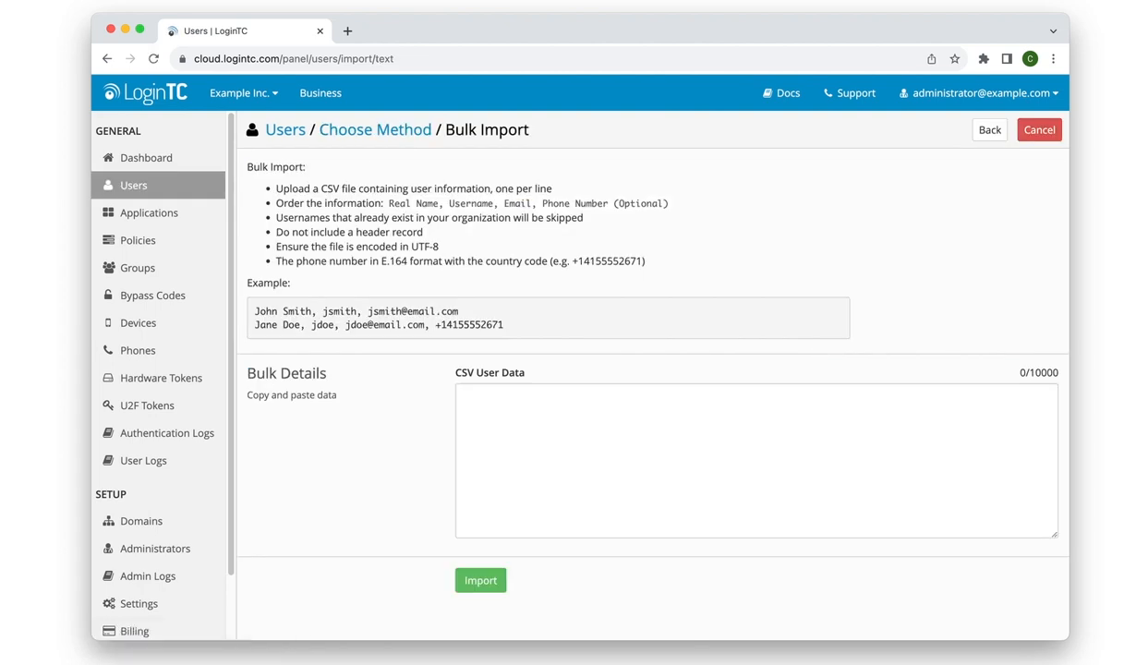
key(super+Tab)
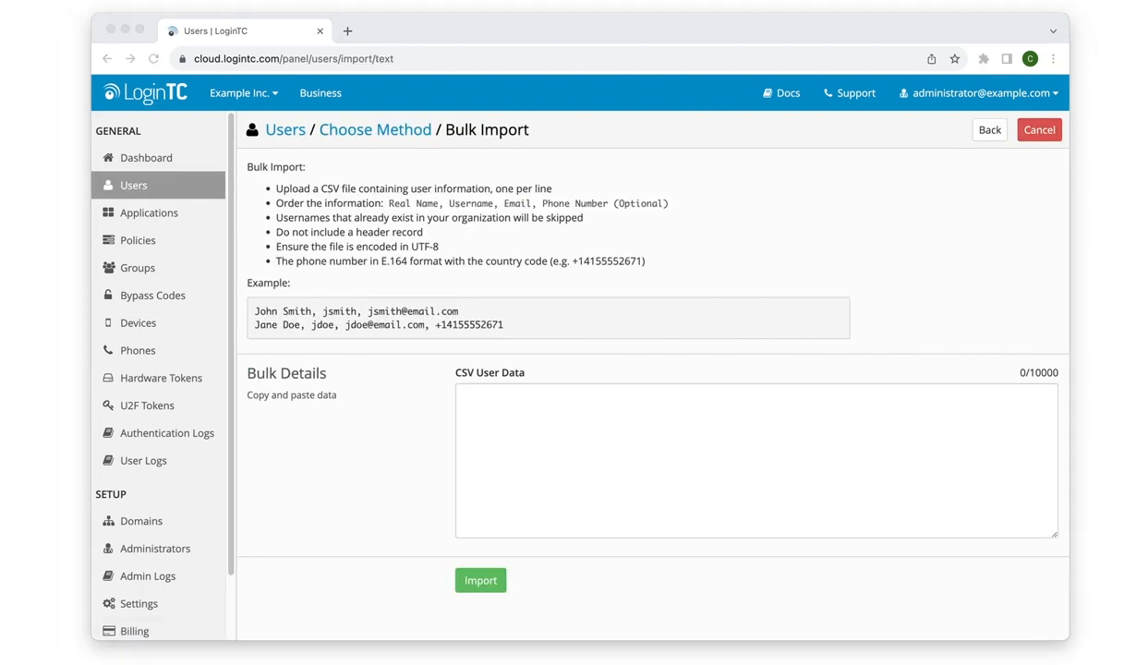
click(878, 562)
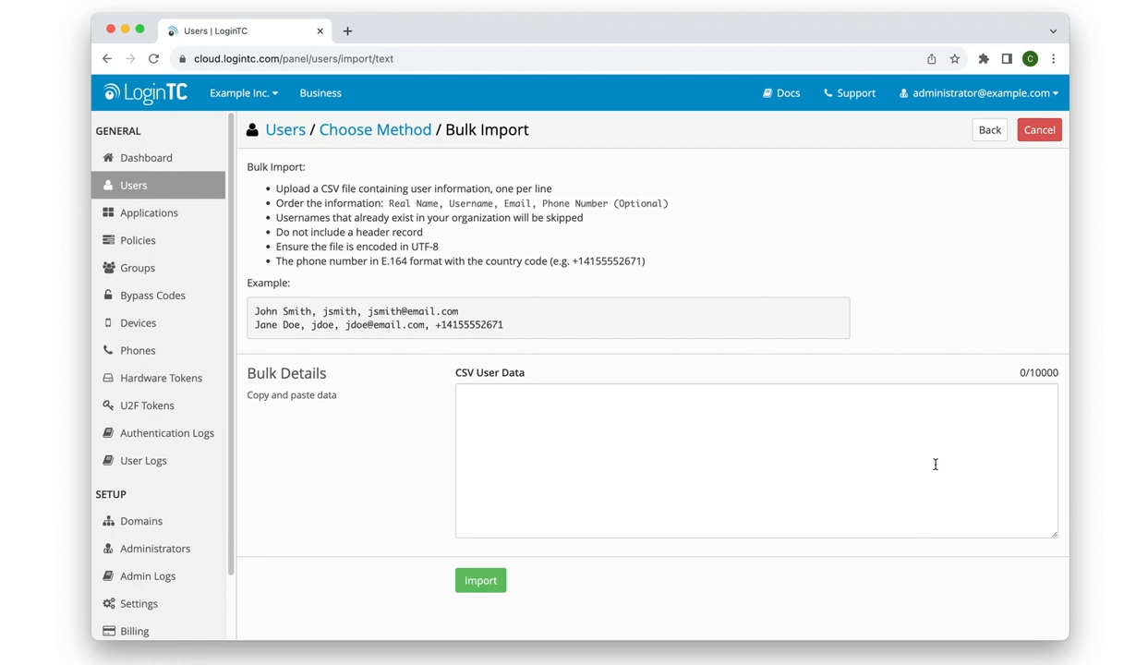
click(952, 420)
key(super+v)
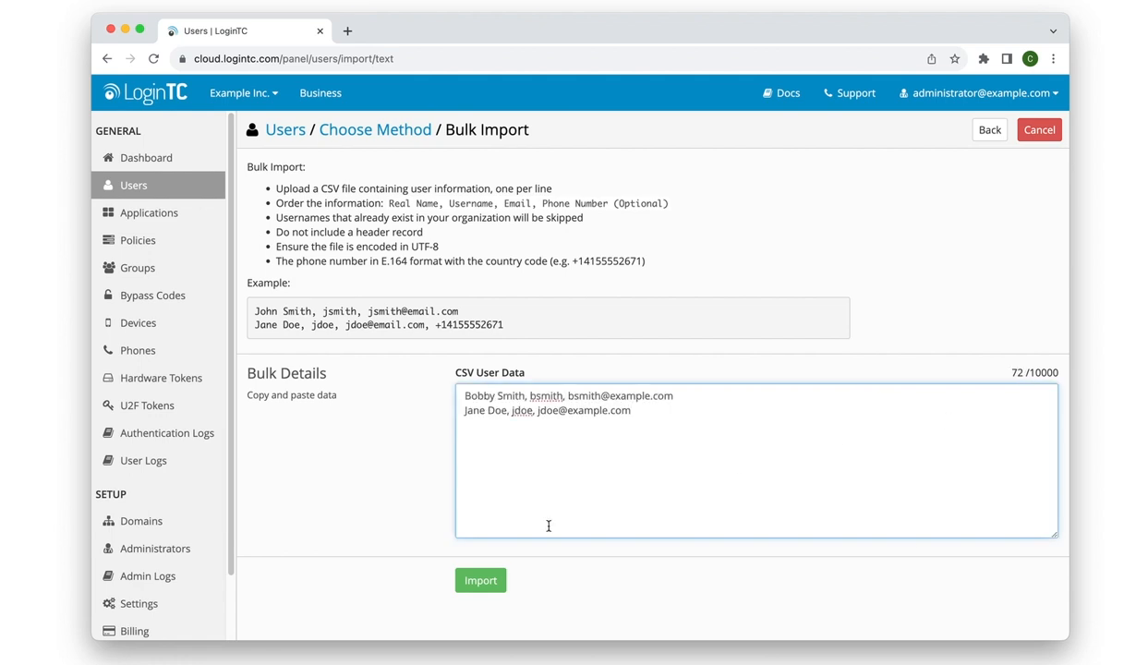
click(480, 582)
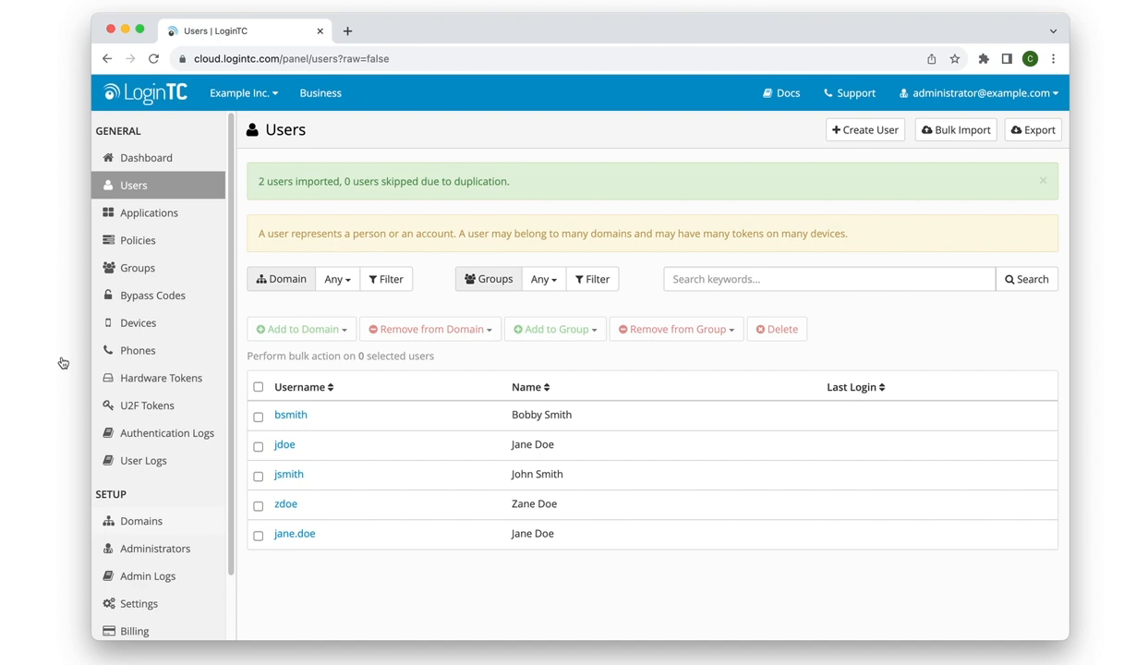
Filter the users list to those whose domain is None
click(115, 155)
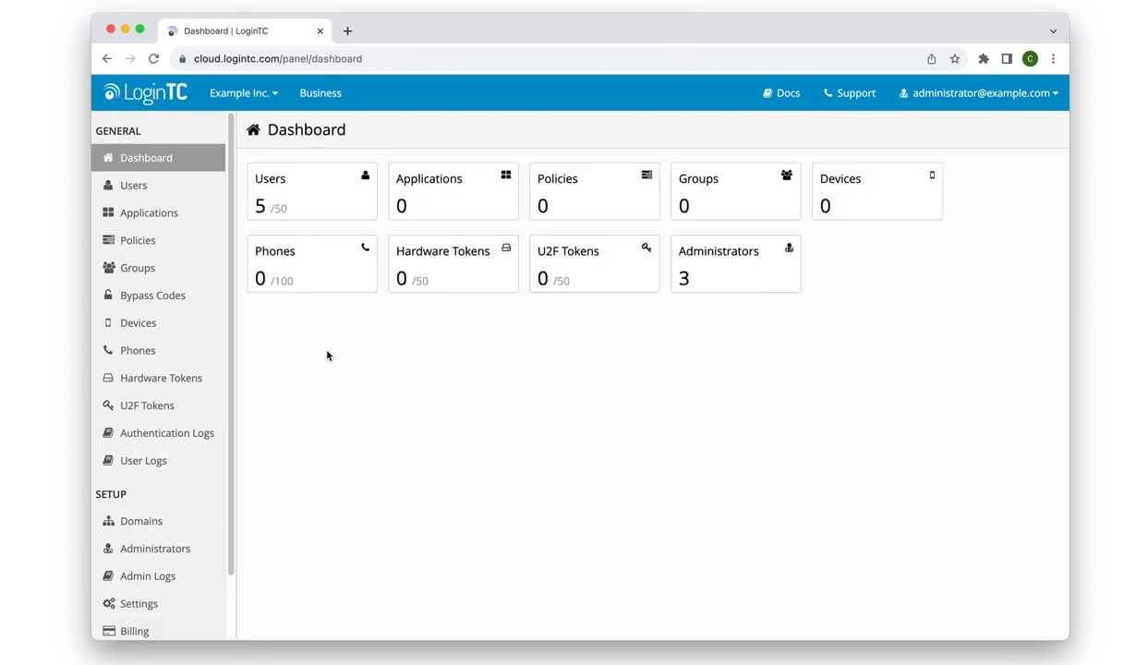
click(146, 186)
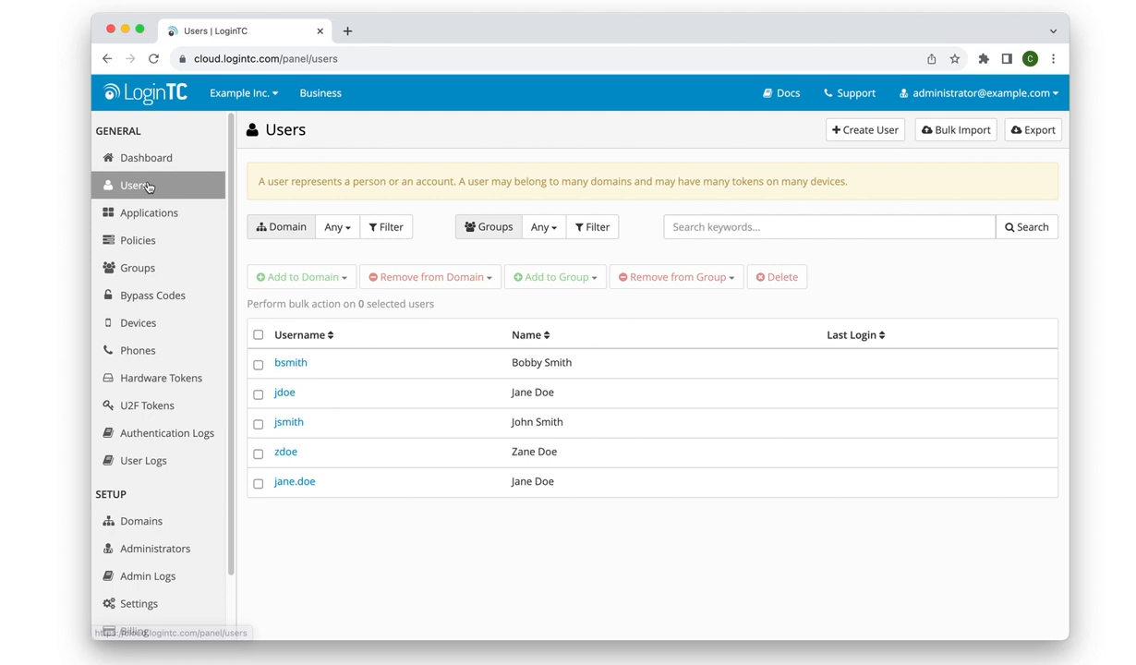
click(335, 227)
click(350, 275)
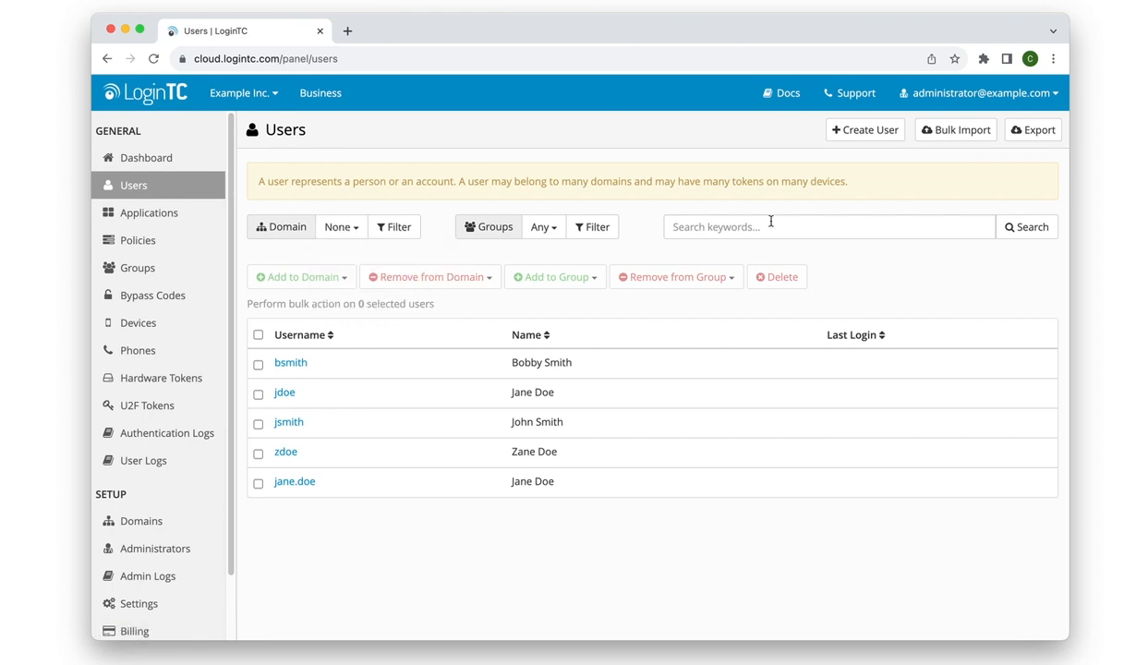
click(1045, 230)
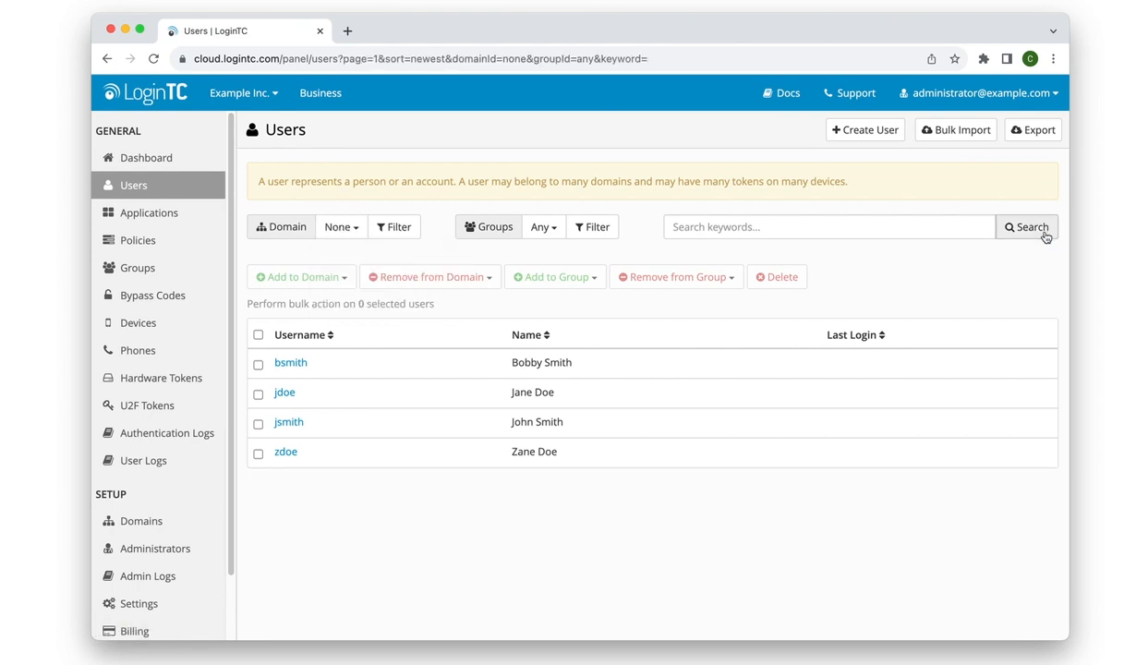
Add all the filtered users to the Secure Remote Access domain in one bulk operation
click(259, 336)
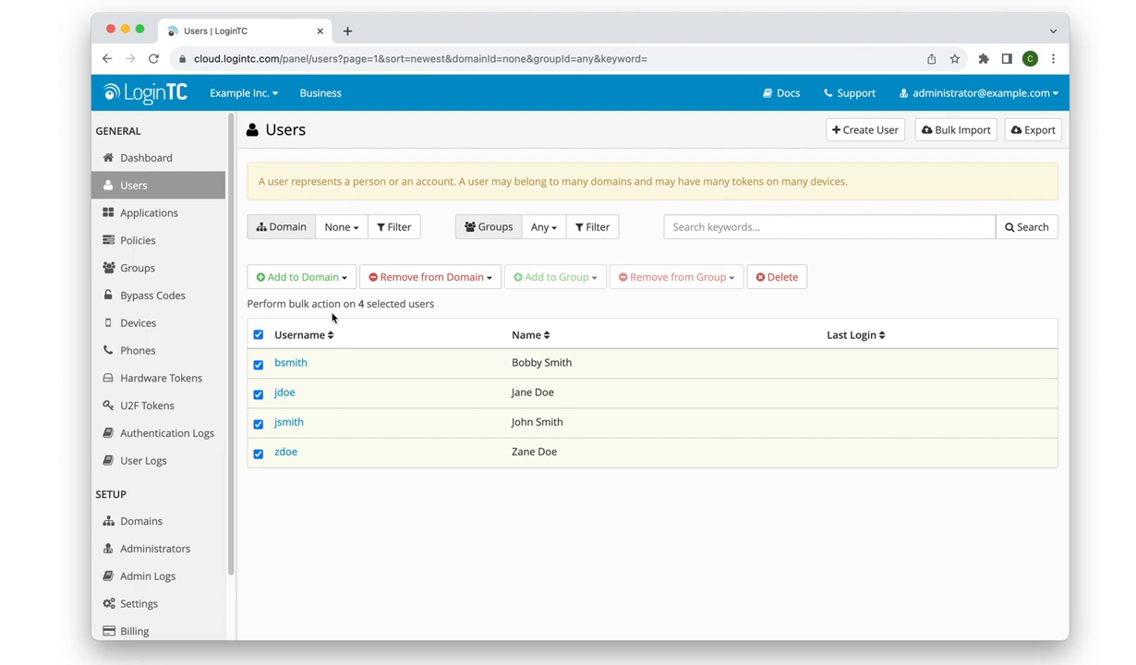
click(328, 277)
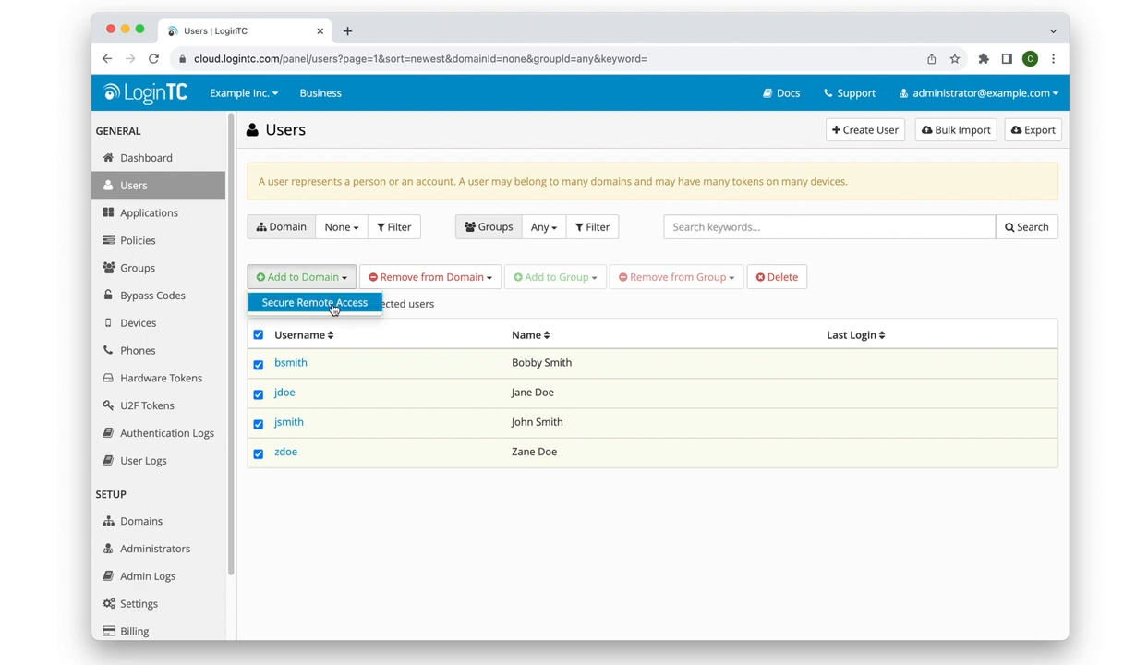
click(334, 305)
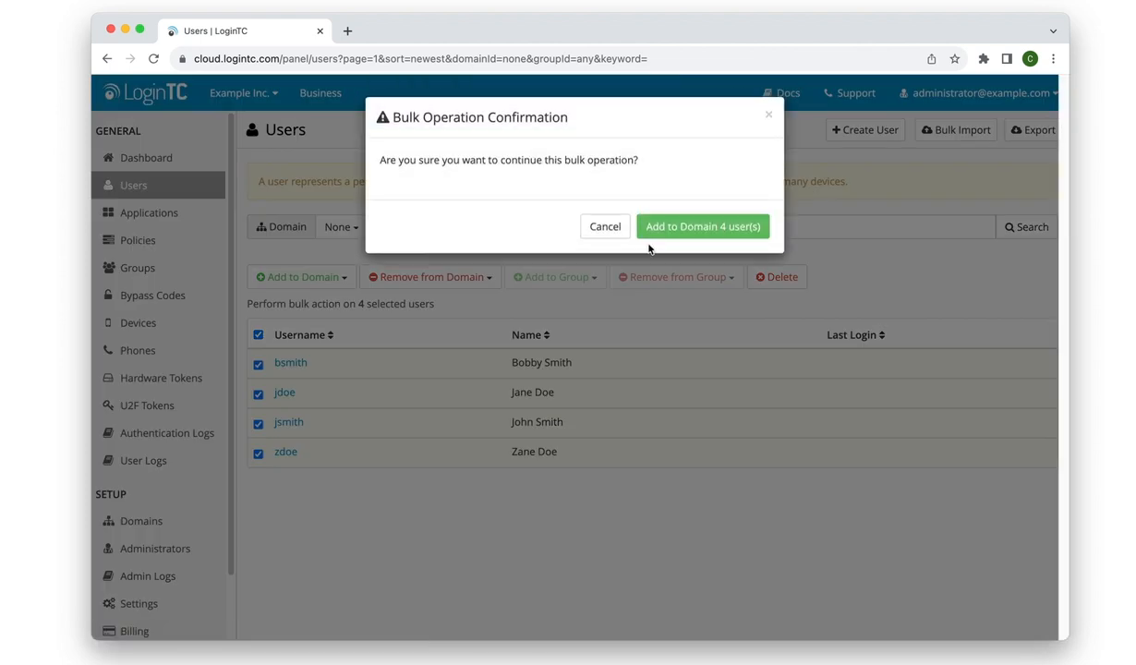
click(722, 229)
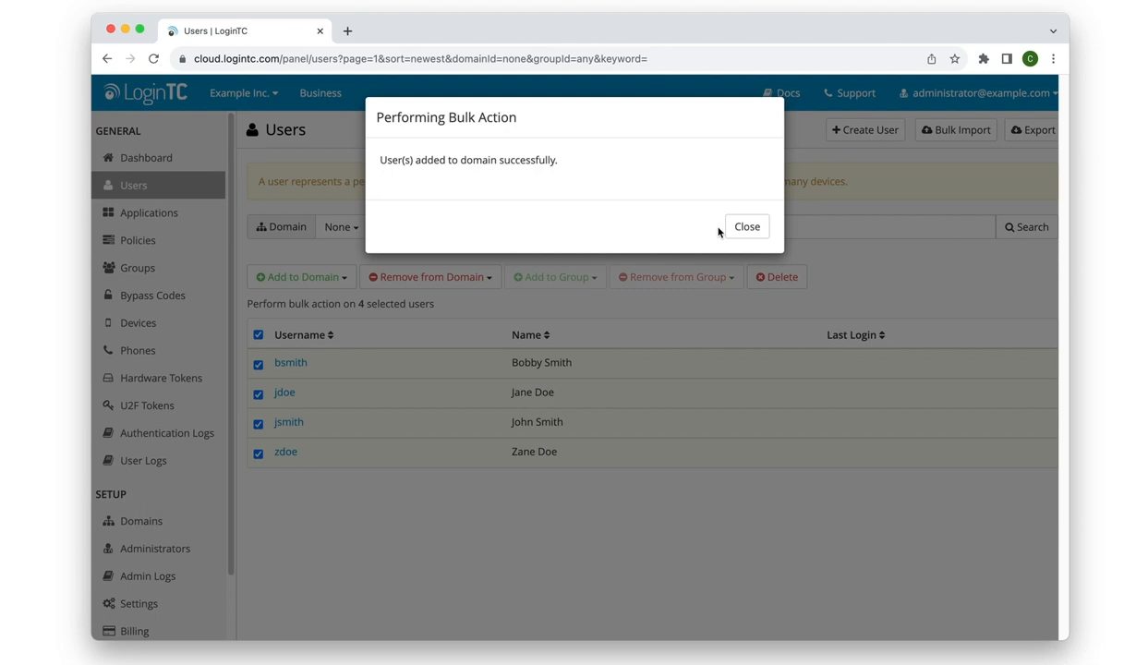
click(745, 229)
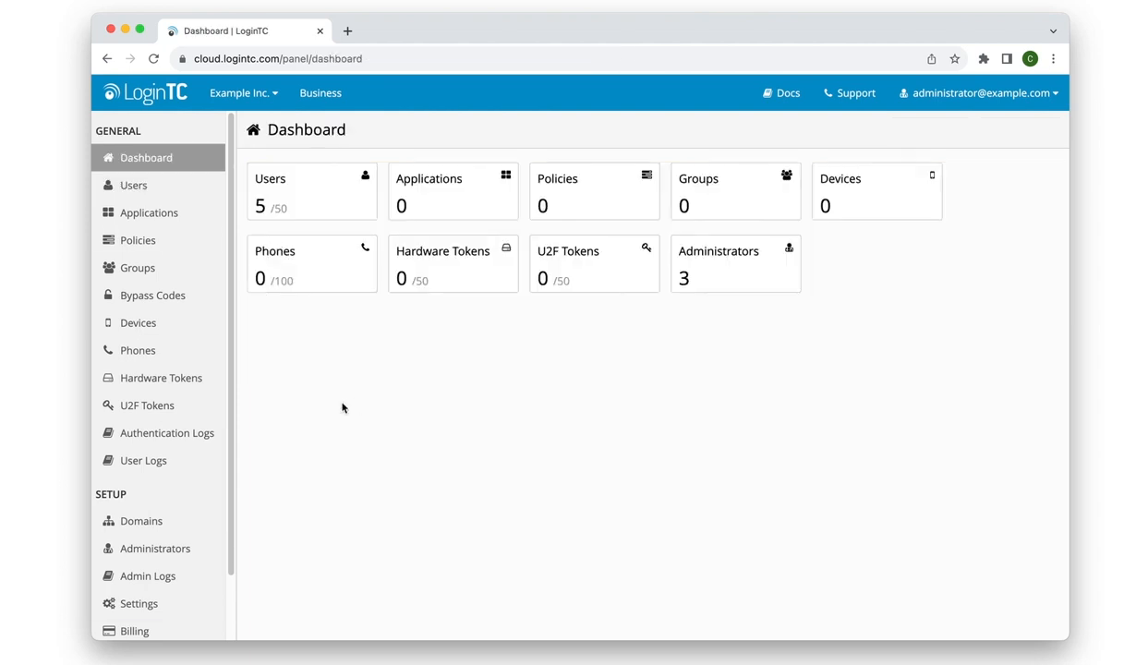
Open the member list of the Secure Remote Access domain
click(144, 527)
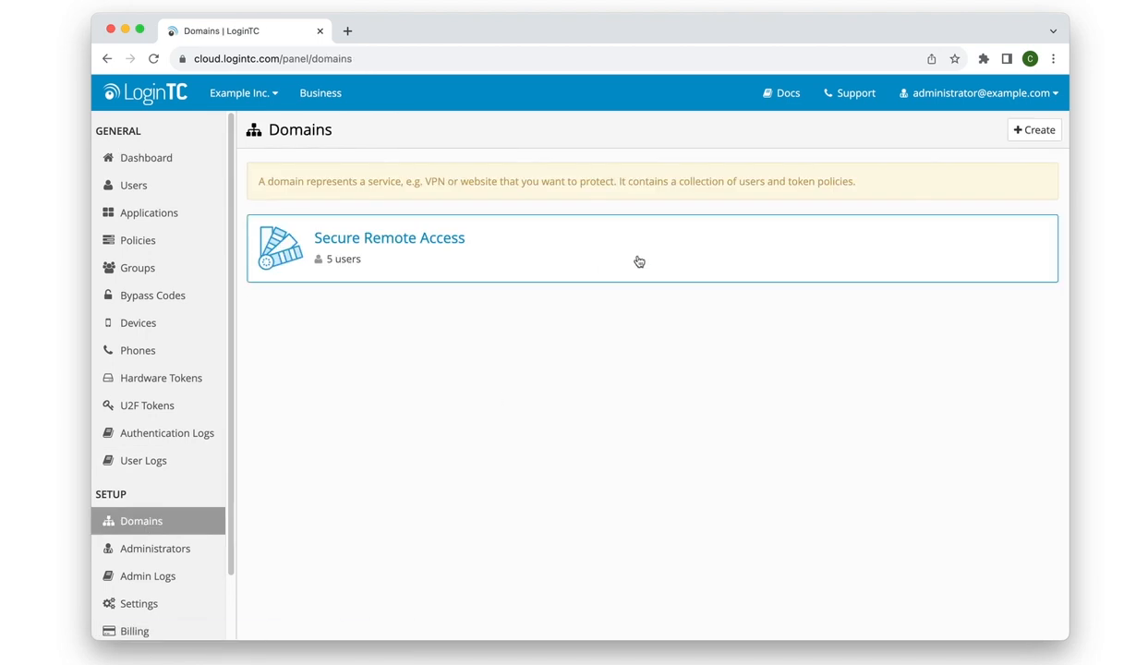
click(639, 257)
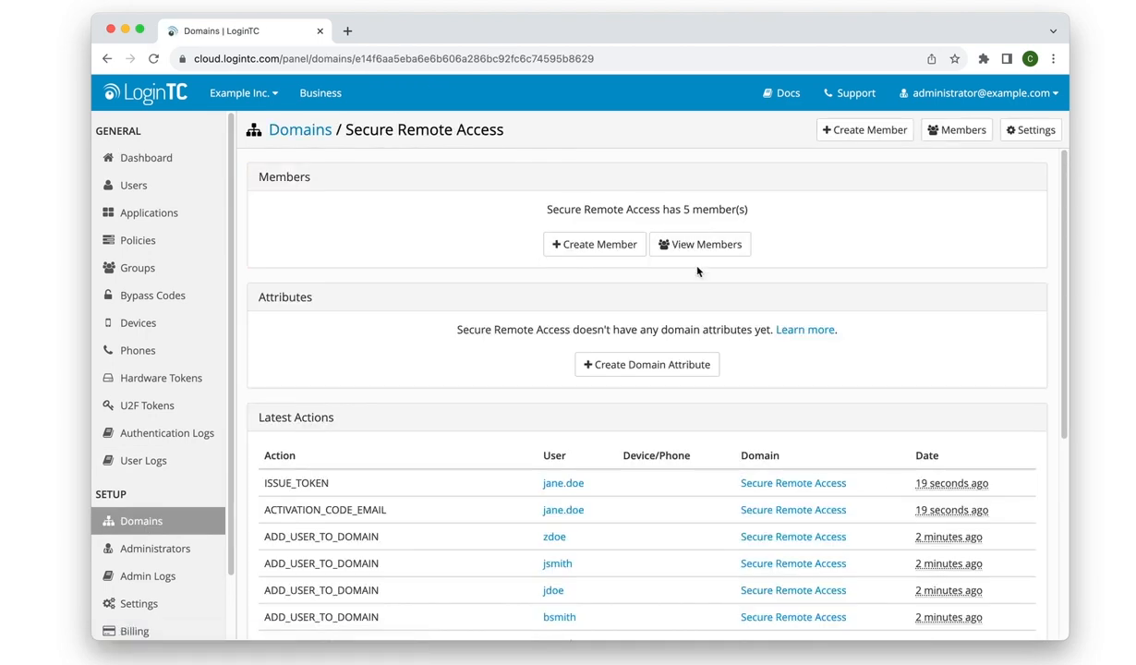
click(725, 246)
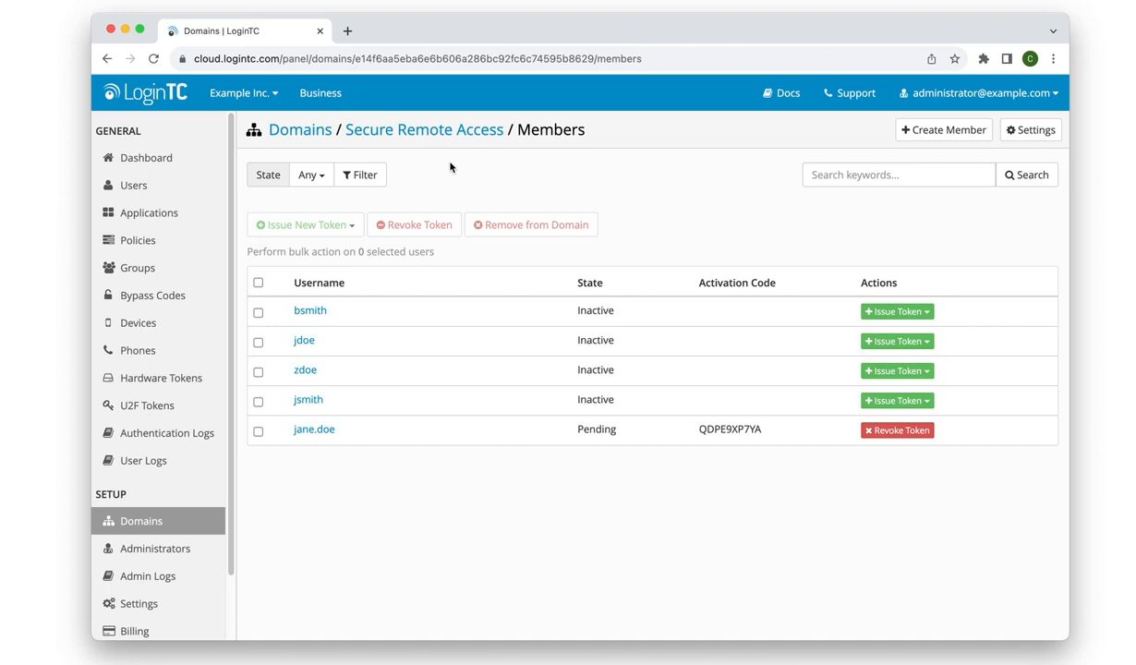
Filter the domain's members to the Inactive state only
click(307, 174)
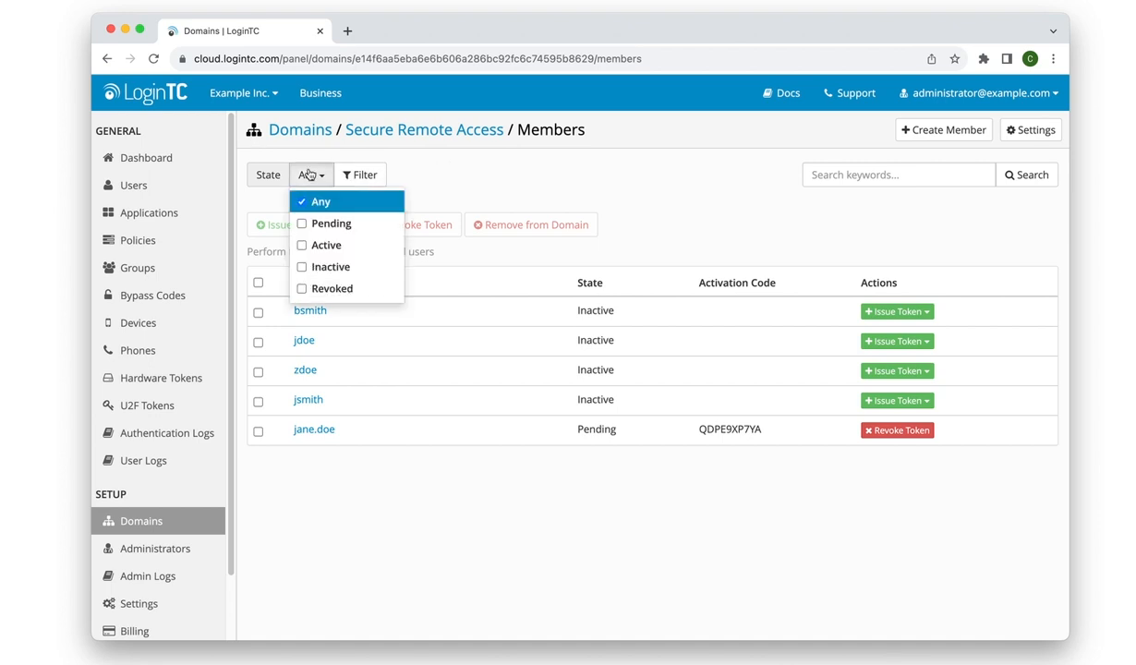
click(299, 267)
click(302, 202)
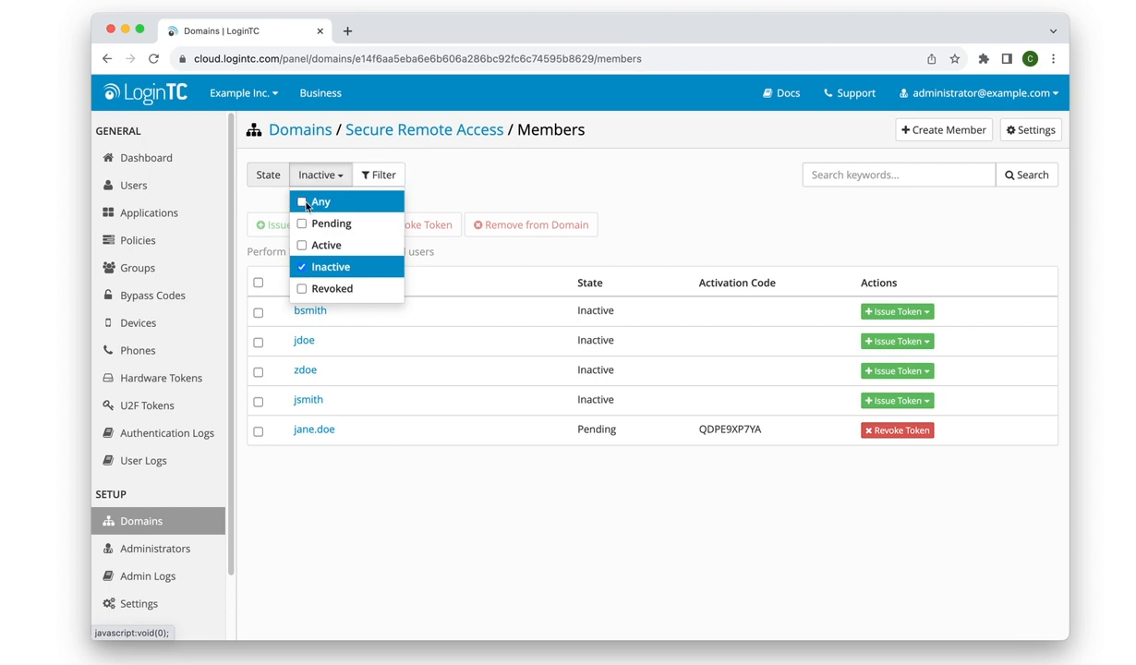
click(1005, 178)
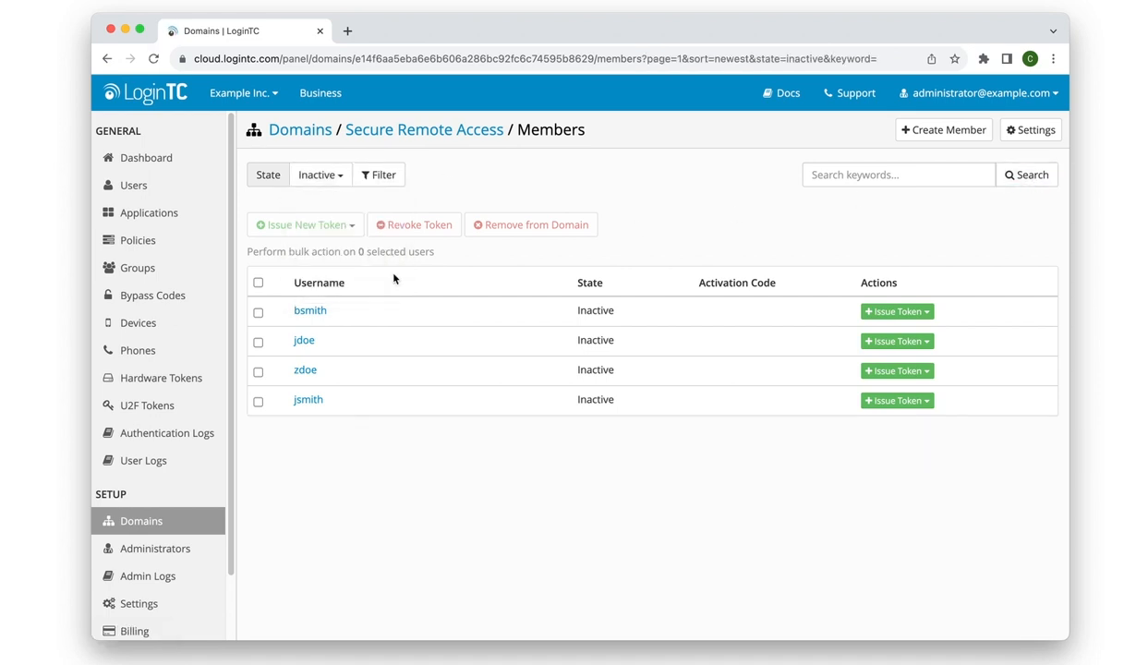
Issue new tokens to all the inactive members in bulk without sending e-mail
click(257, 284)
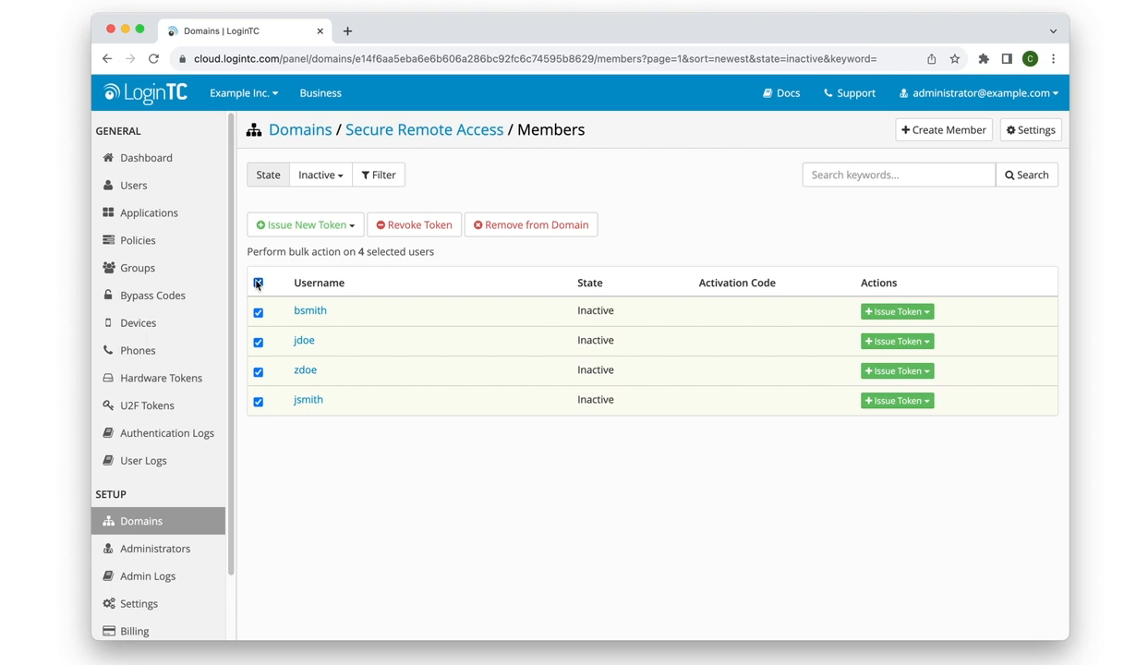
click(343, 232)
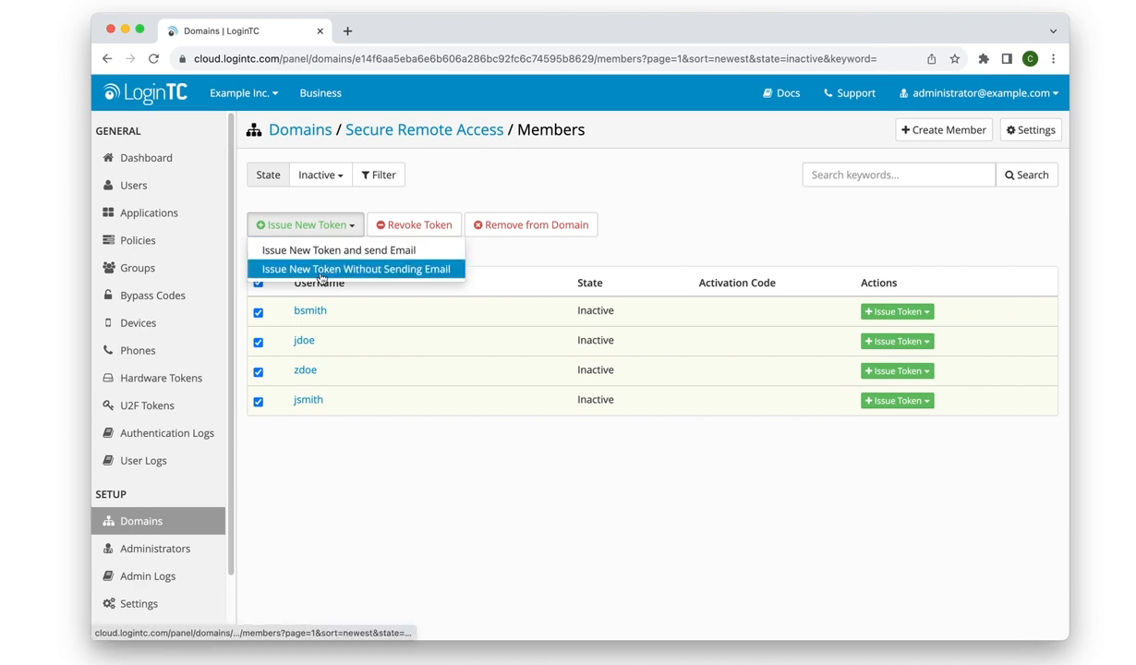
click(321, 270)
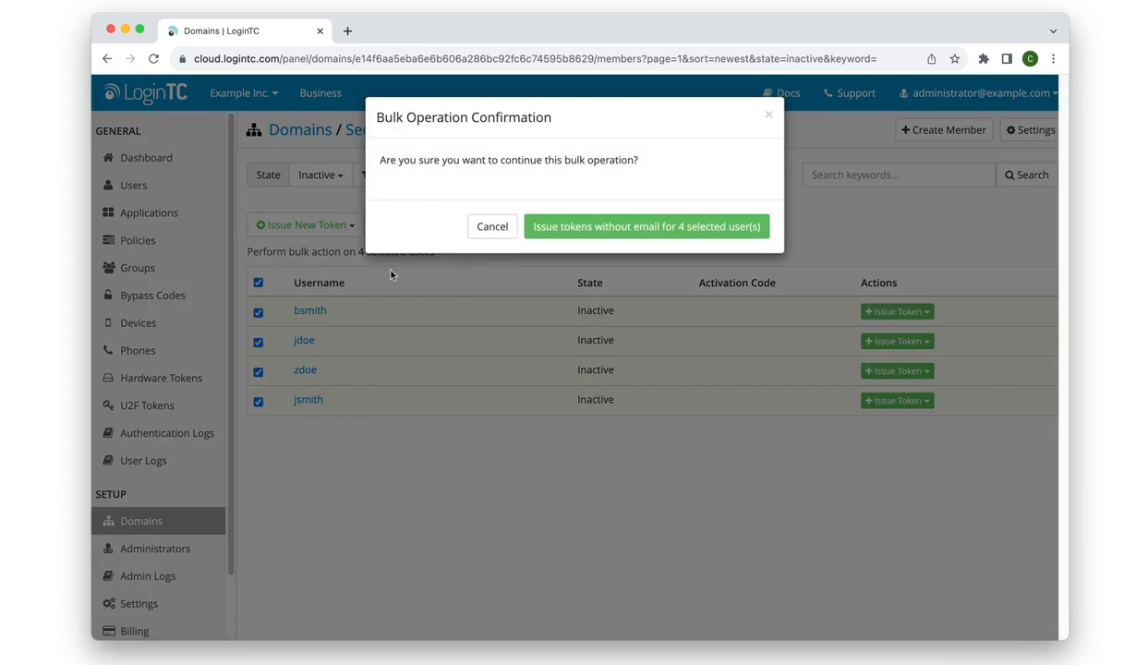
click(577, 233)
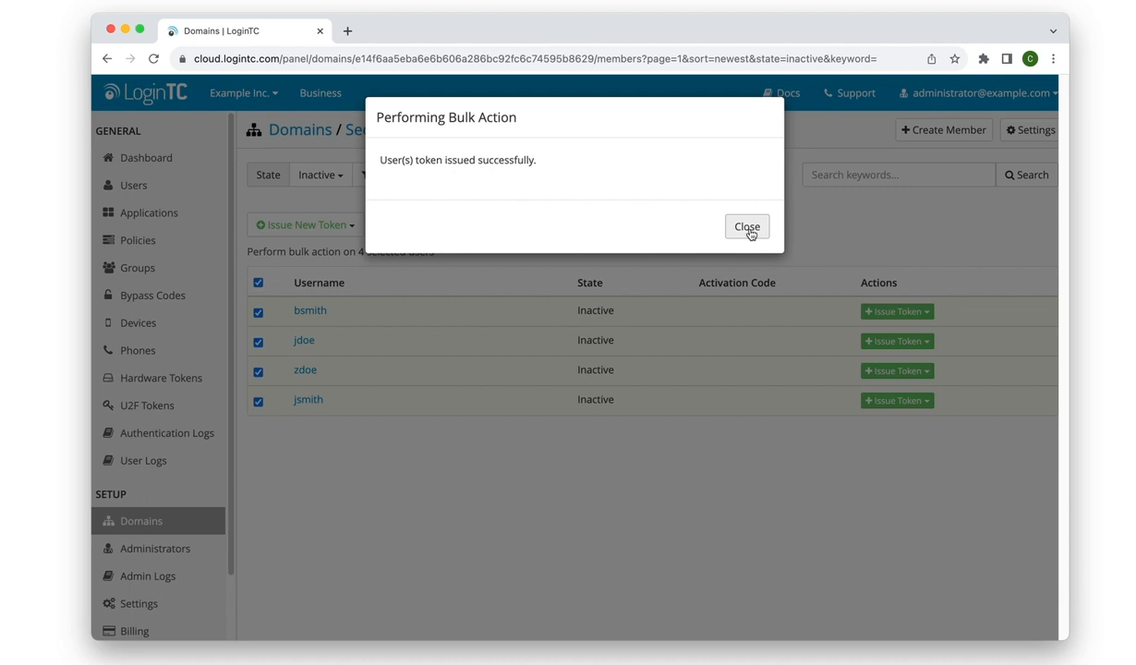
click(750, 228)
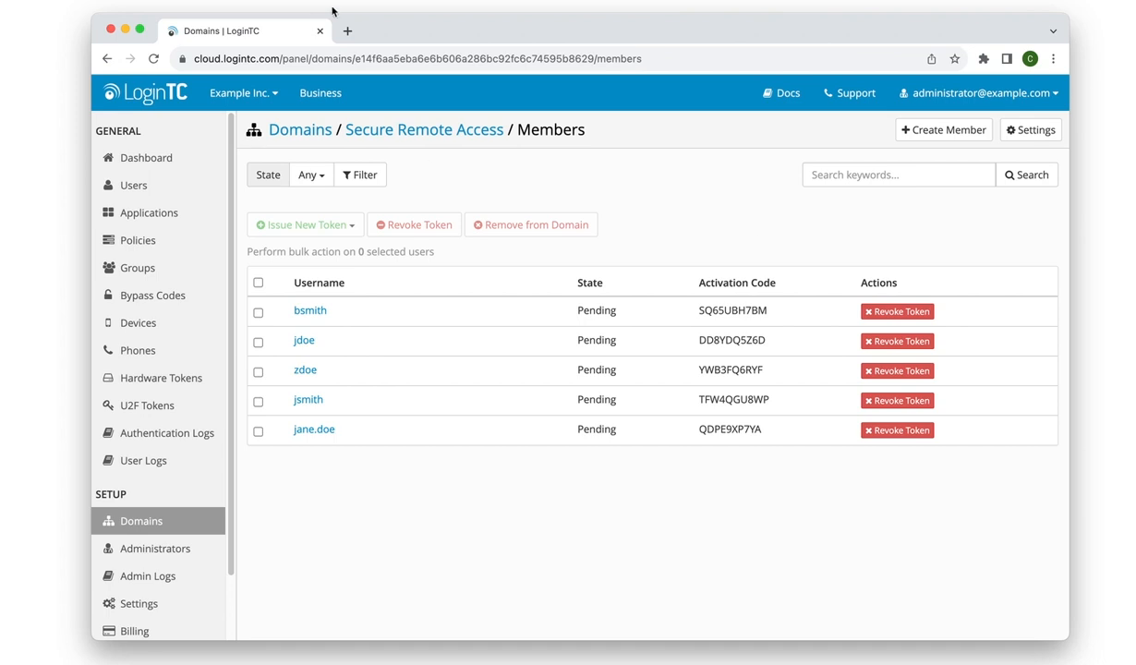
click(348, 31)
text(https://www.logintc.com/docs/)
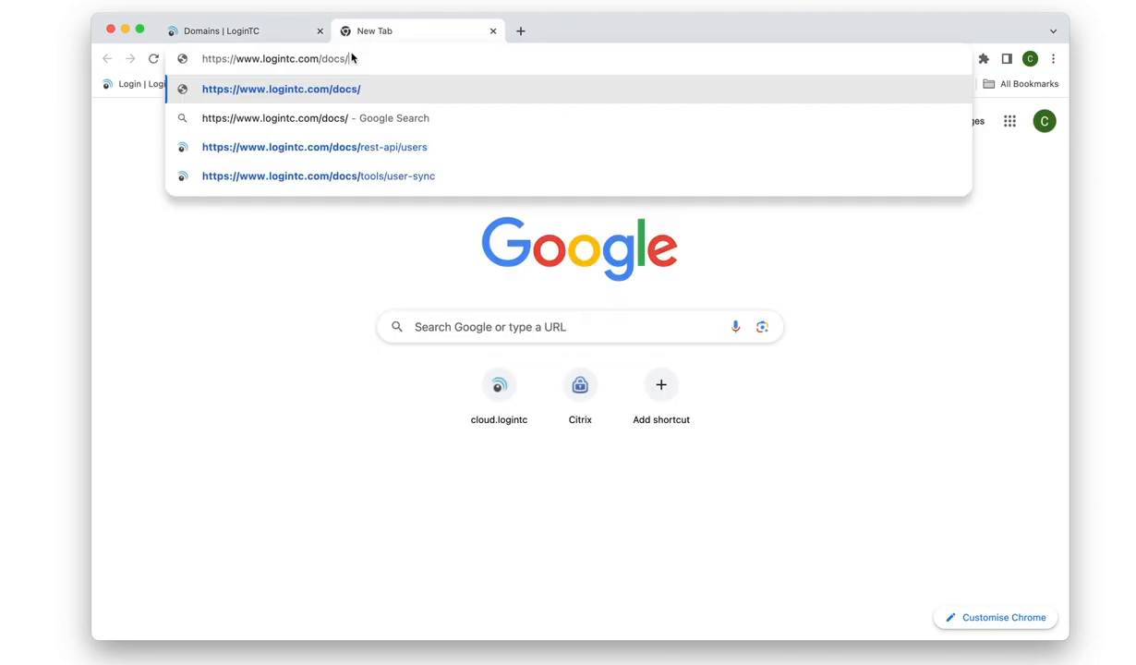
key(Return)
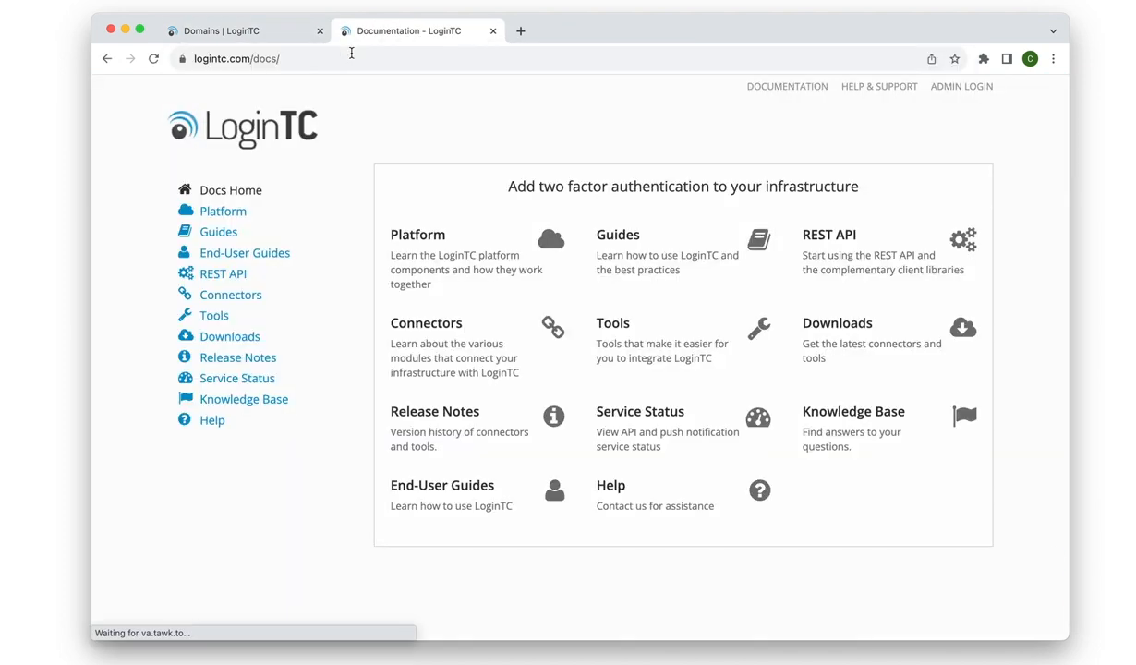
click(213, 316)
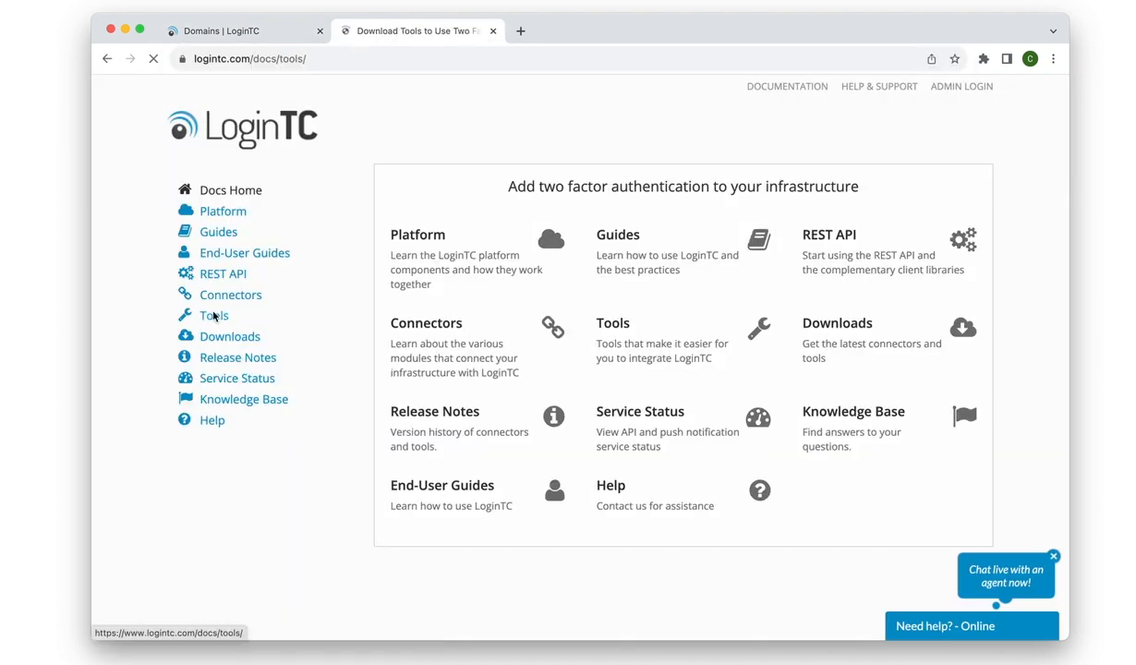
click(477, 296)
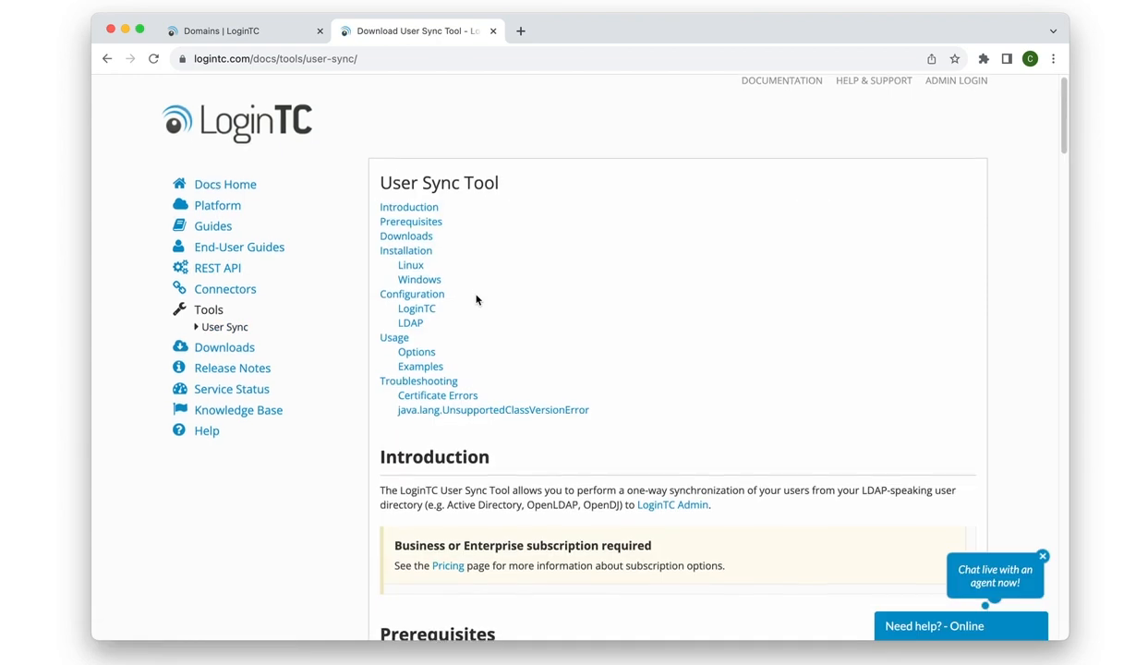
Read through the User Sync Tool page, examining its prerequisites, installation, LoginTC and LDAP configuration, usage options, examples and troubleshooting
scroll(477, 299, down, 2)
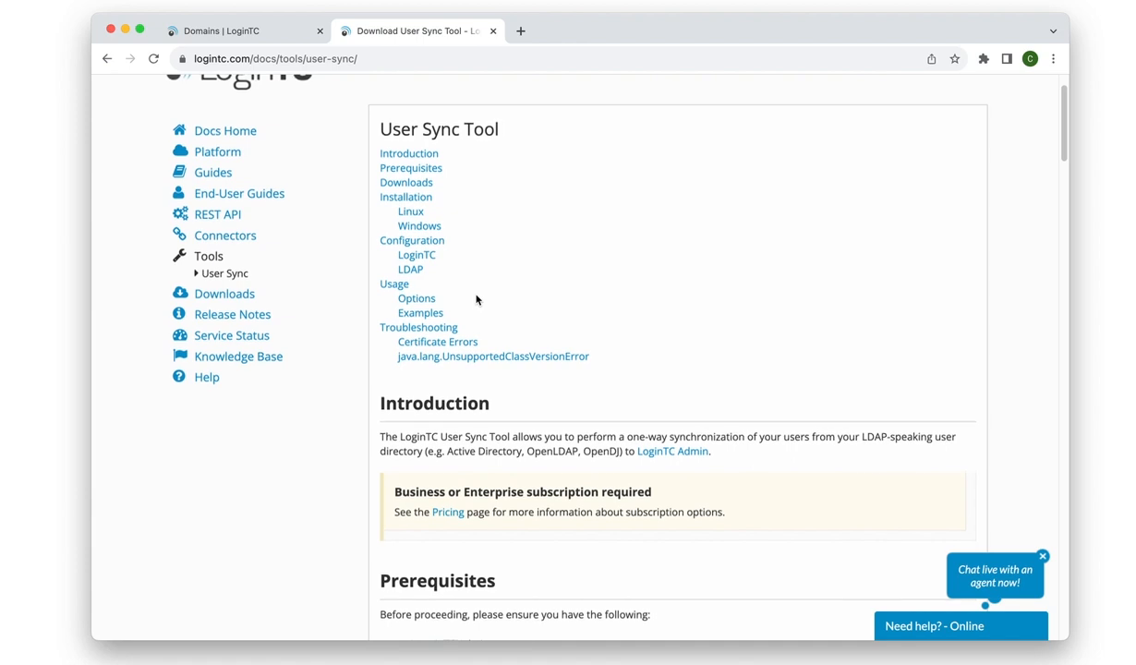
scroll(477, 299, down, 4)
scroll(476, 299, down, 5)
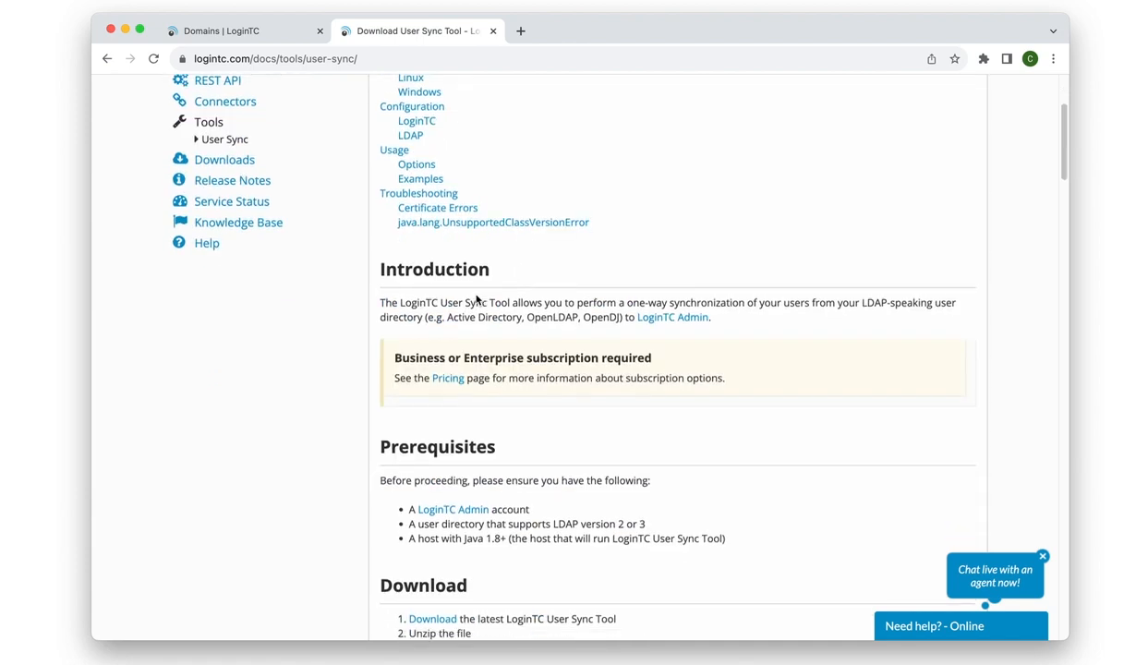
scroll(477, 296, down, 6)
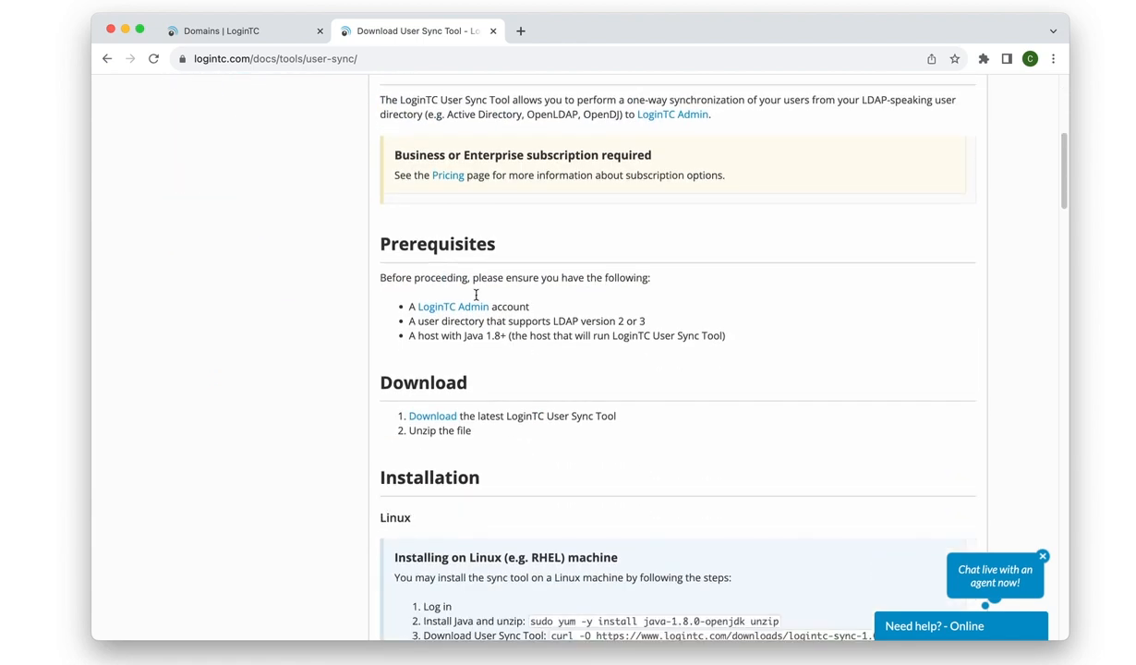
scroll(477, 296, down, 6)
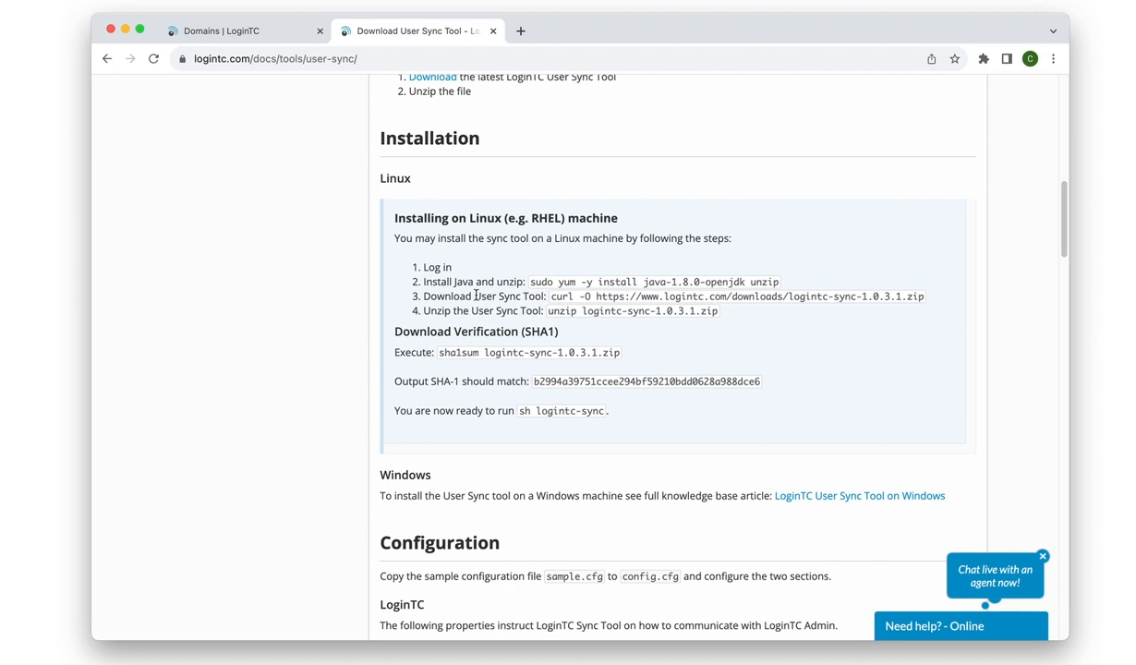
scroll(476, 296, down, 8)
scroll(477, 295, down, 5)
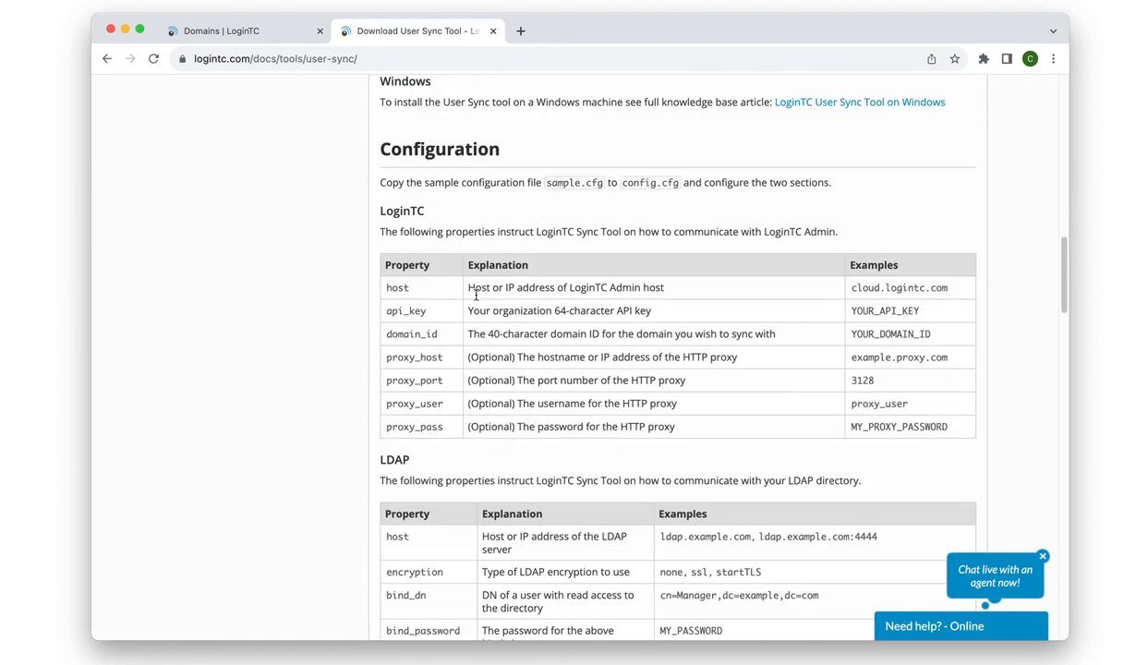
scroll(477, 296, down, 4)
scroll(477, 295, down, 5)
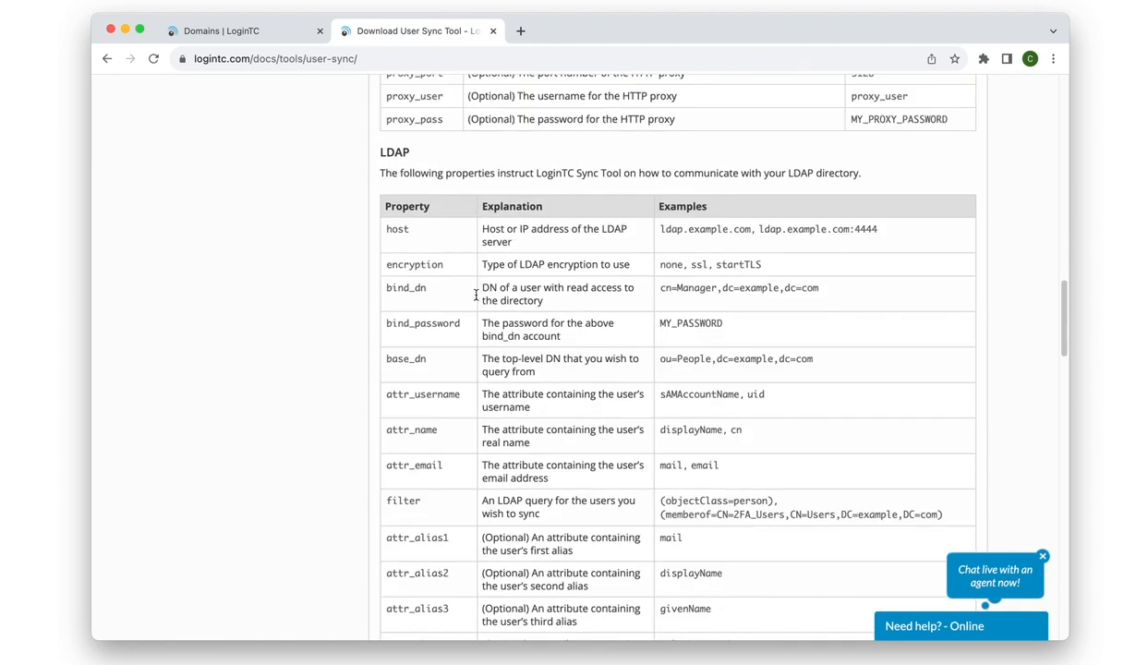
scroll(476, 296, down, 12)
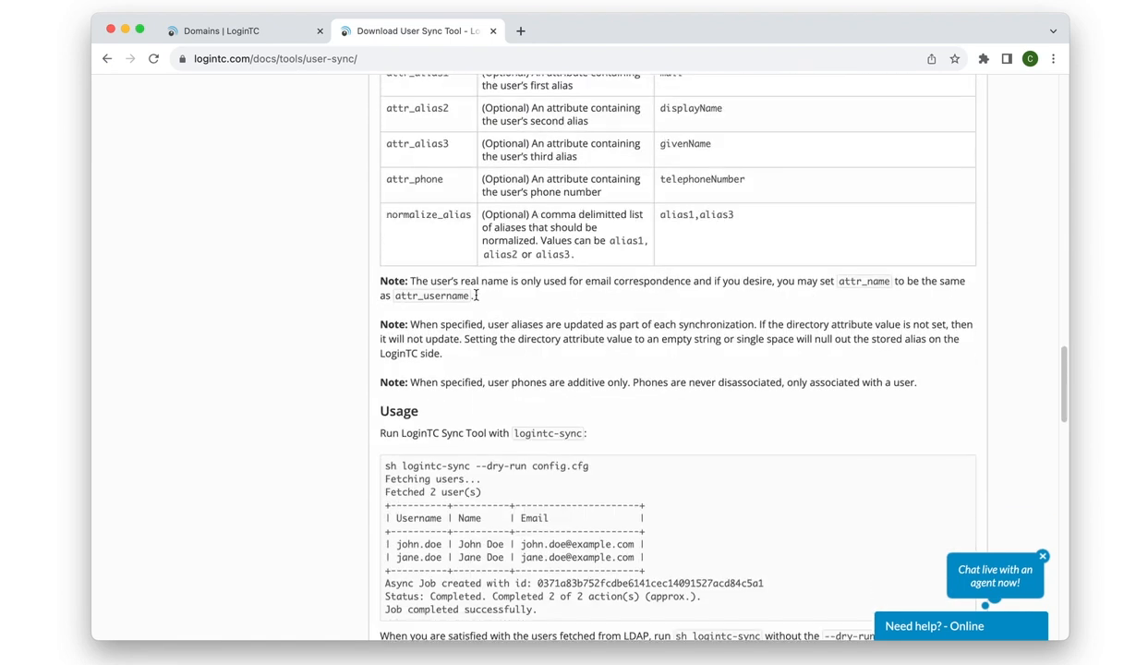
scroll(477, 295, down, 13)
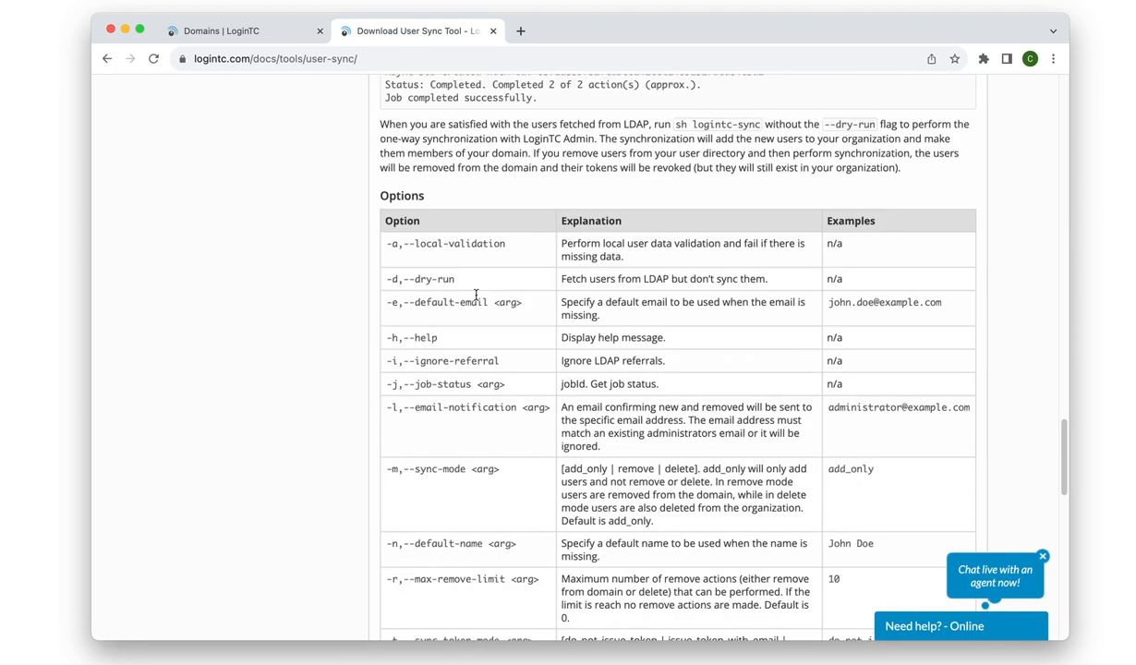
scroll(477, 296, down, 6)
scroll(477, 296, down, 5)
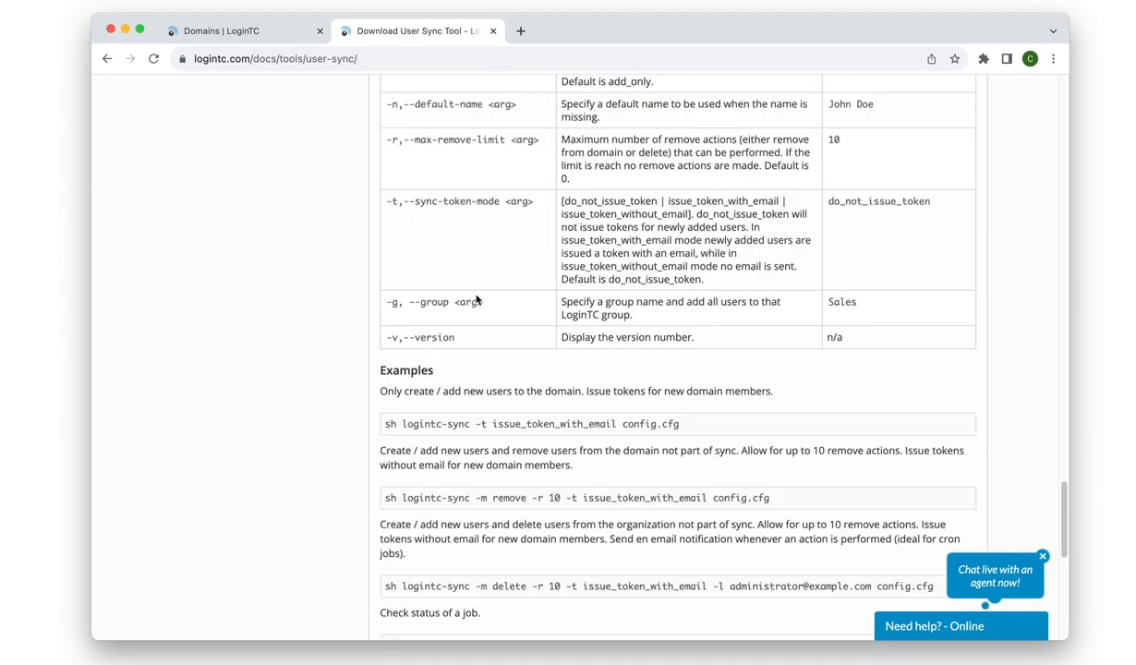
scroll(477, 300, down, 9)
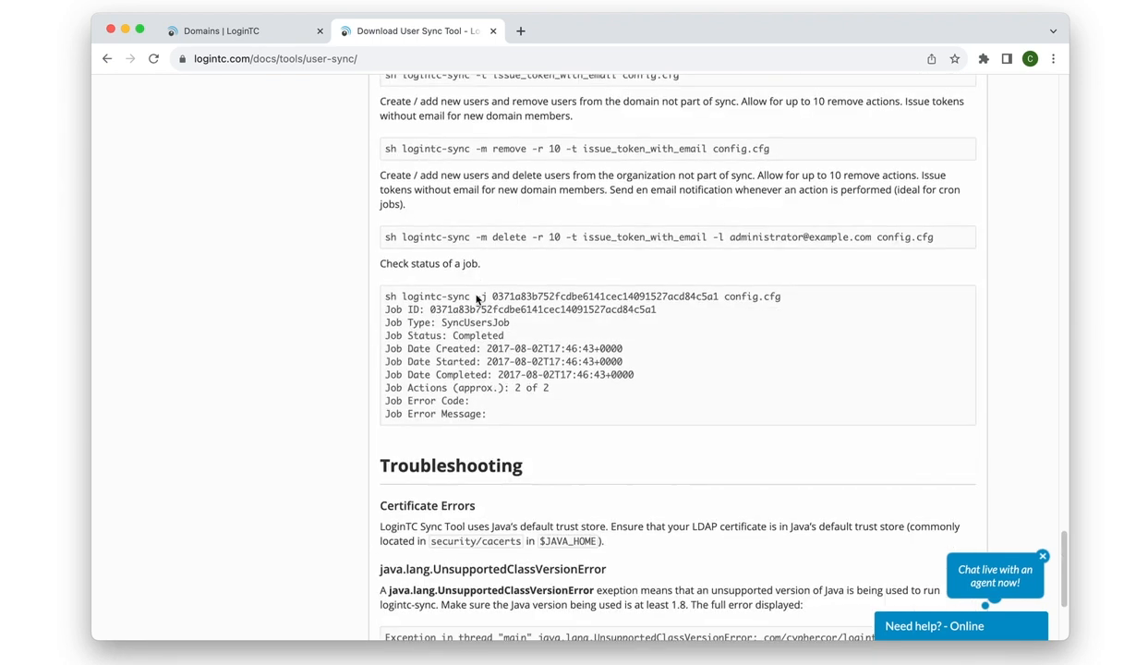
scroll(477, 299, down, 6)
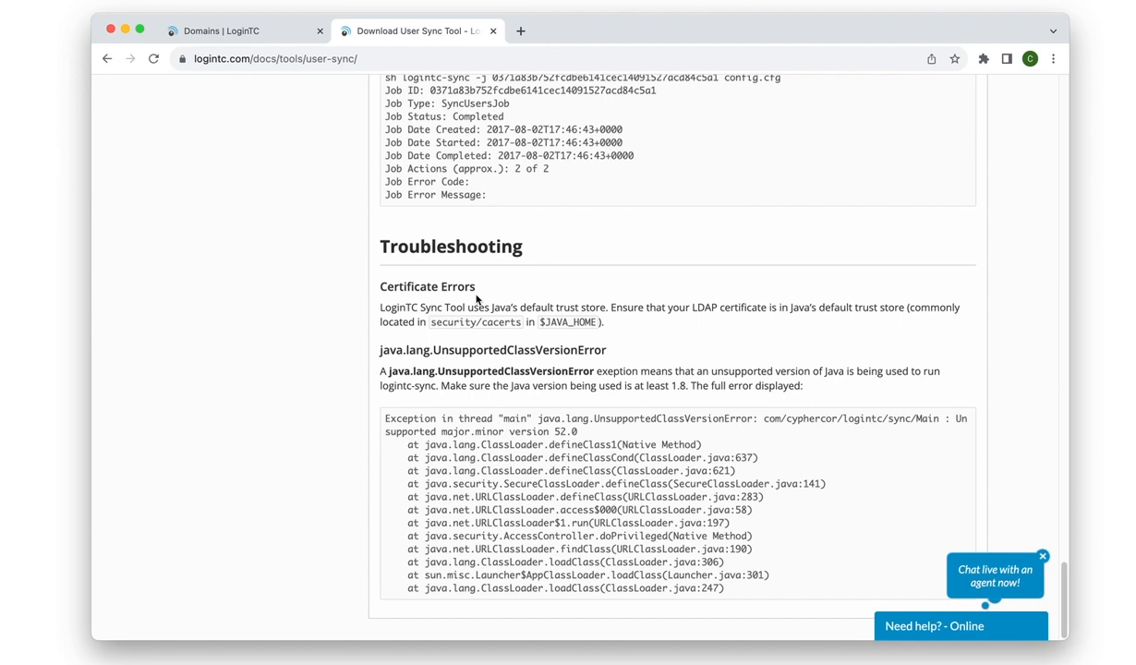
click(398, 56)
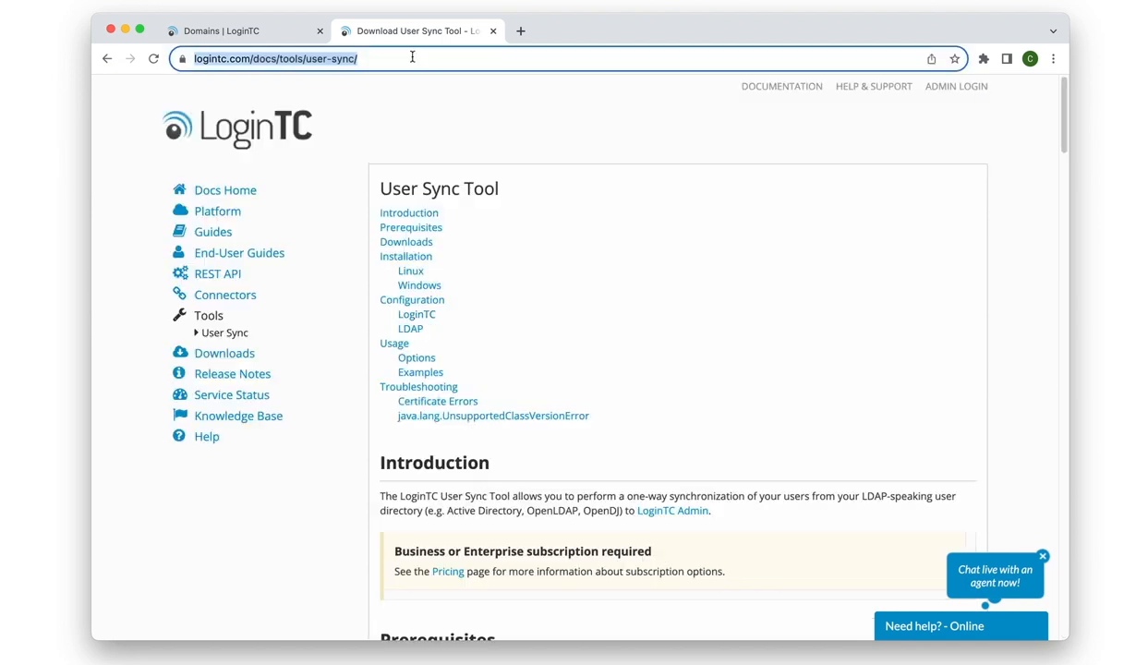
click(377, 56)
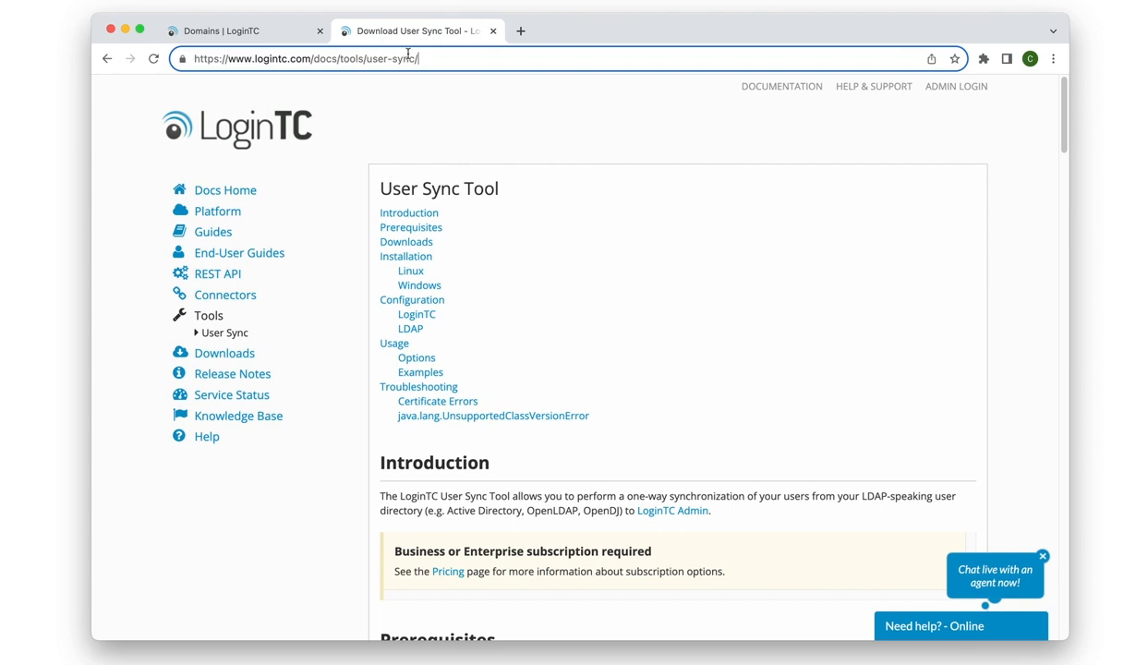
drag(418, 57, 335, 58)
key(BackSpace)
key(Return)
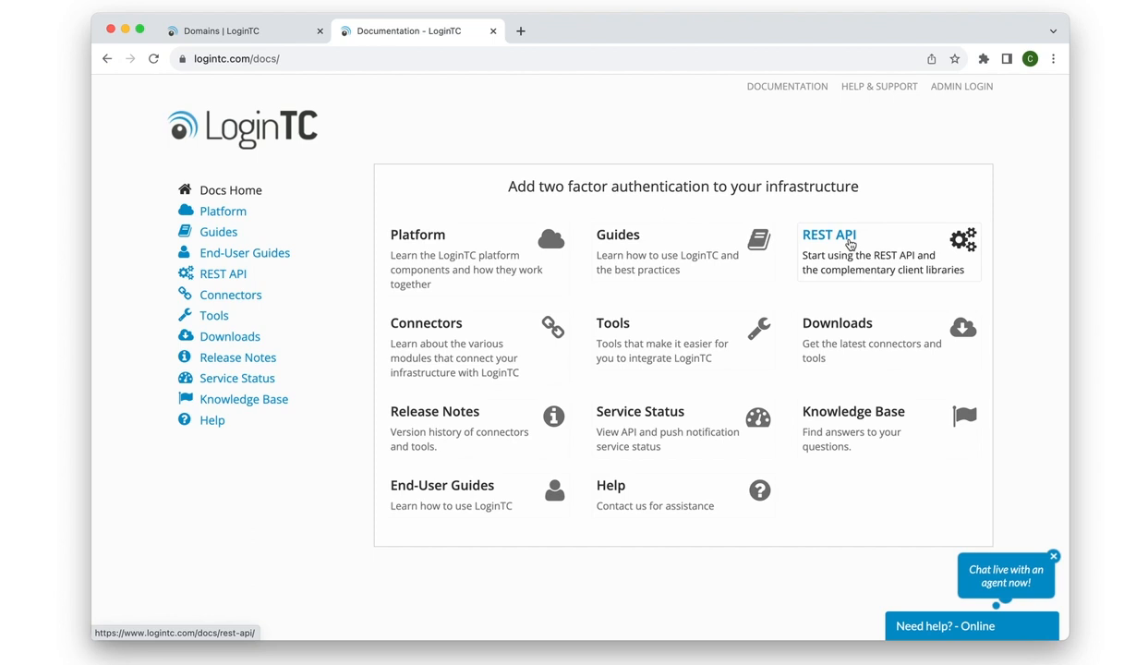
Open the Users reference in the REST API documentation and examine its resources for creating, listing, updating and deleting users
click(849, 242)
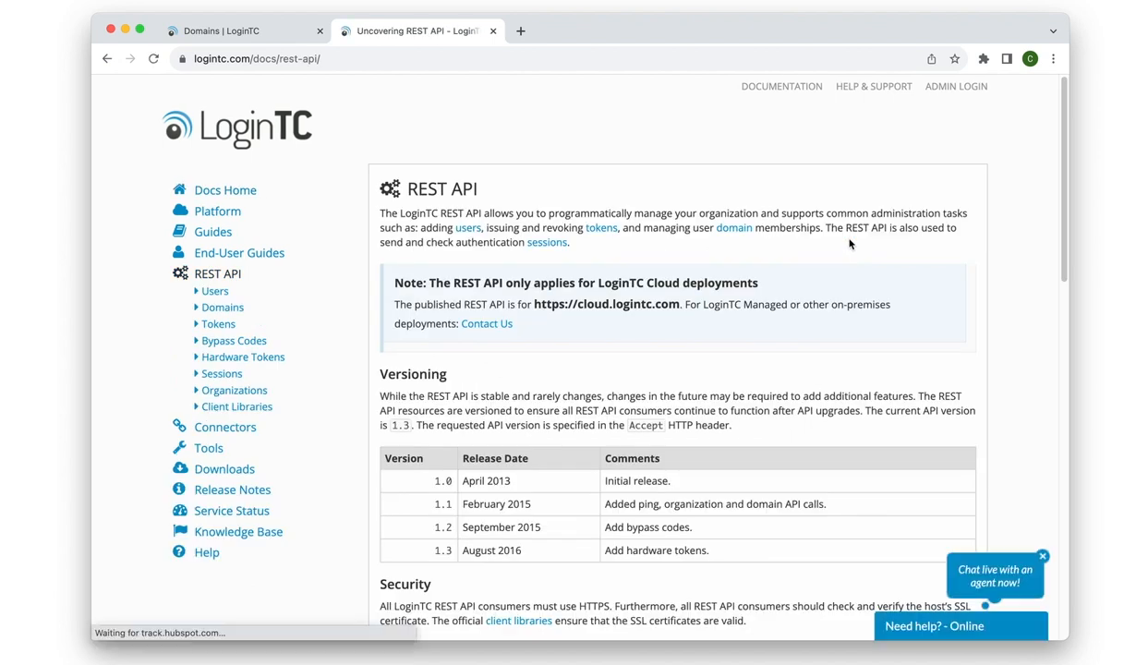
click(216, 293)
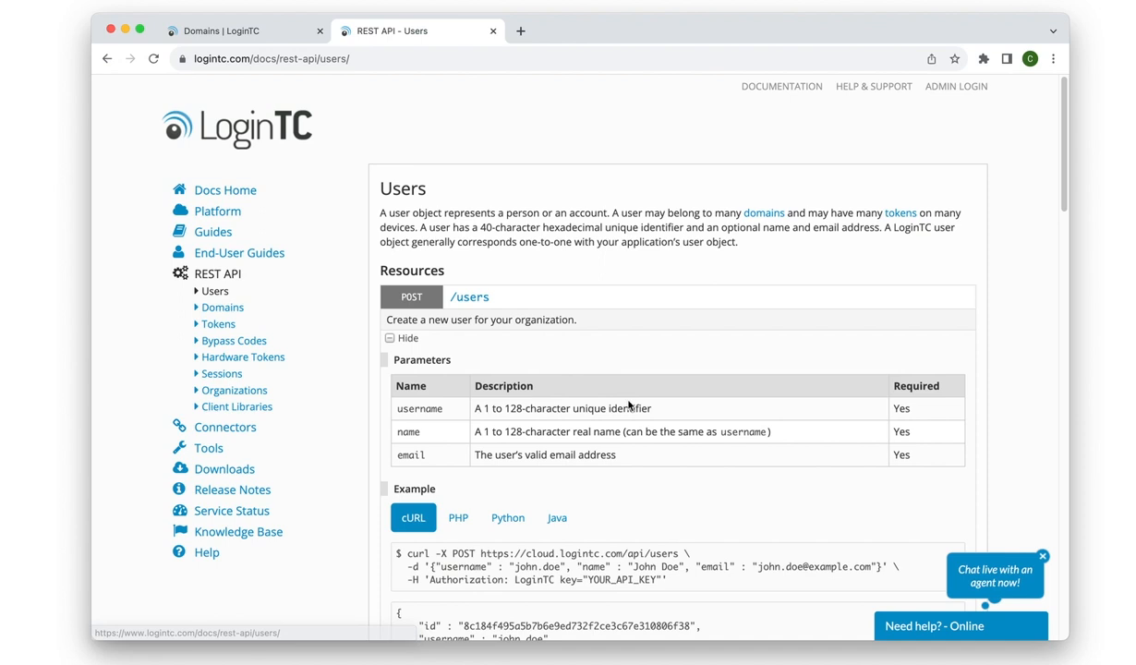
scroll(716, 519, down, 2)
scroll(716, 519, down, 15)
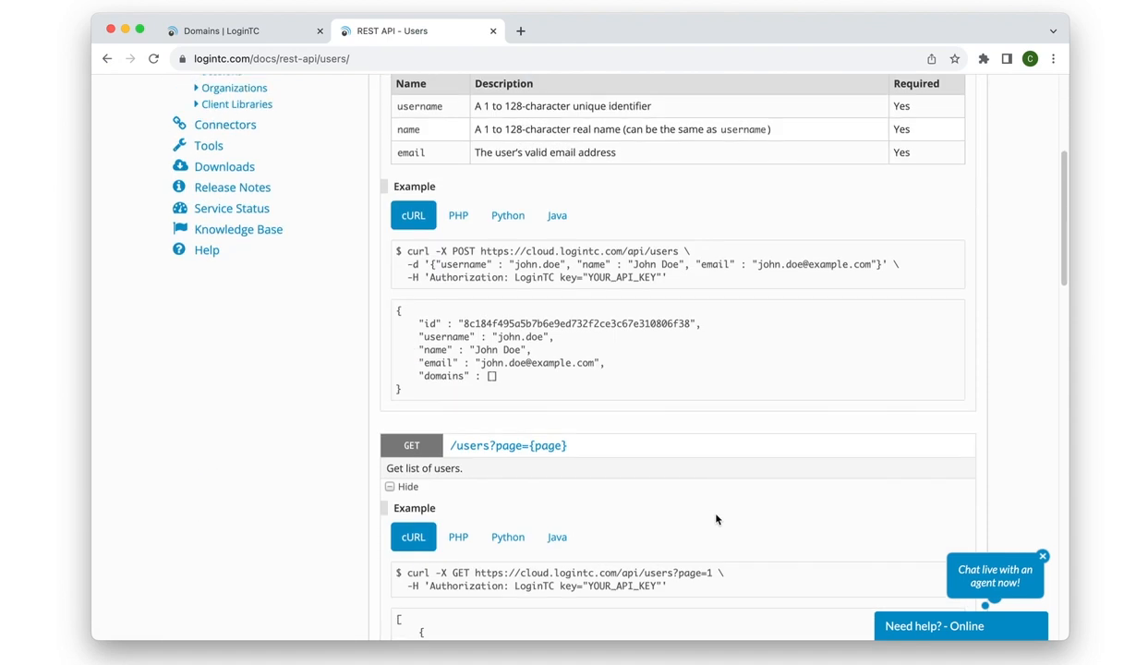
scroll(715, 519, down, 4)
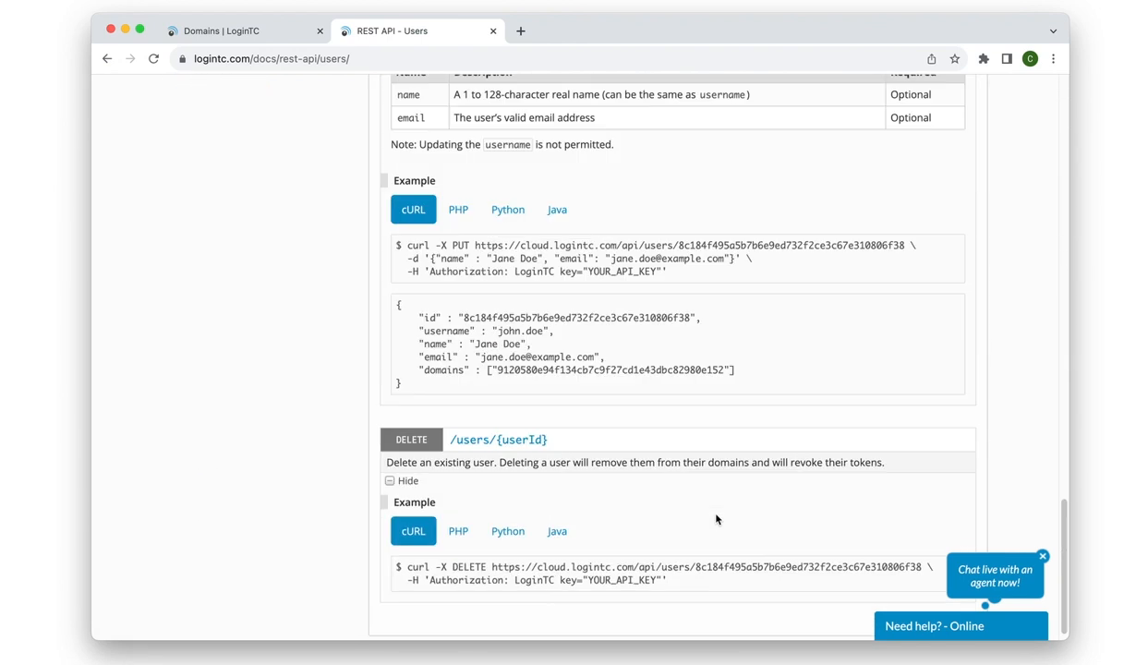